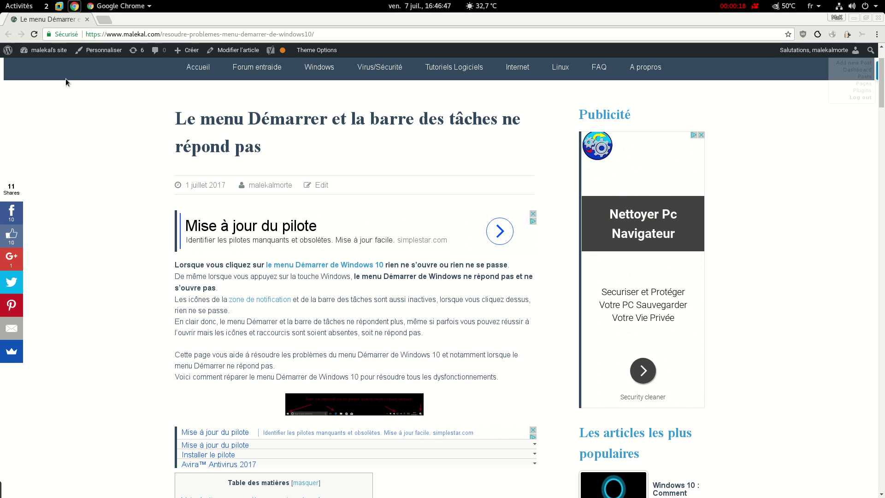
Switch to the Windows10 virtual machine in VMware Workstation, show it full screen and move its Task Manager window aside.
left_click(59, 6)
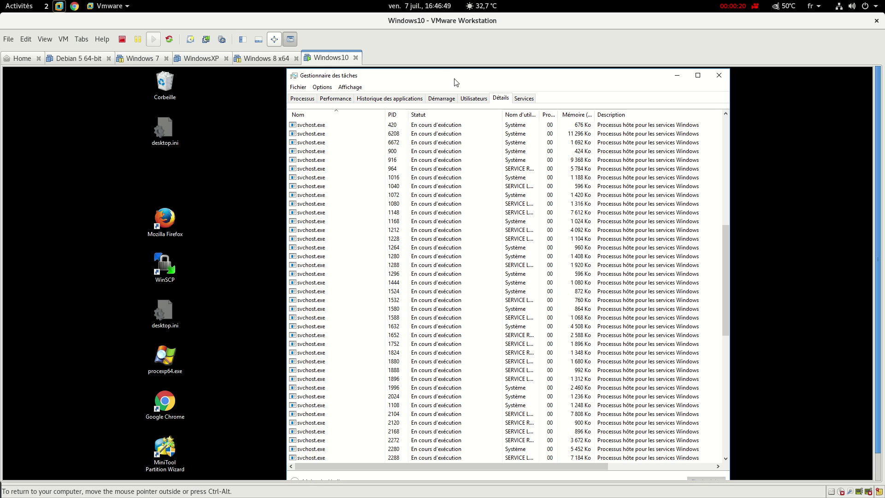
scroll(378, 349, "up", 12)
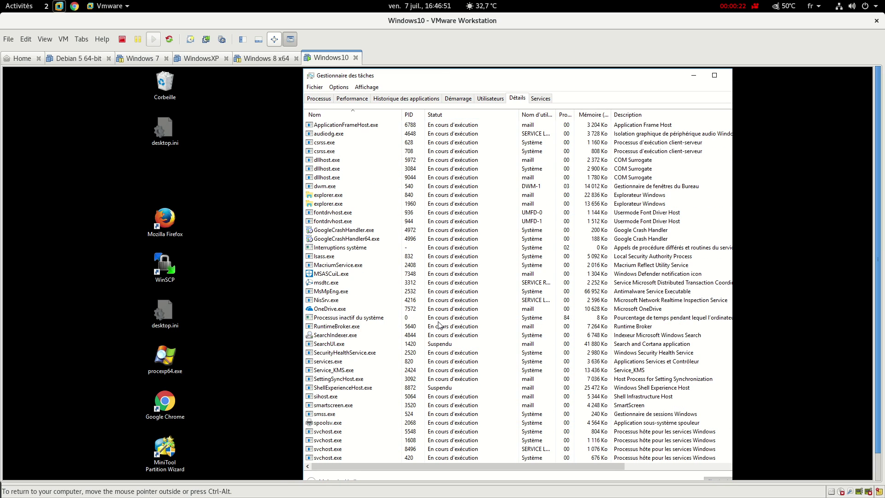
left_click(275, 38)
left_click_drag(474, 14, 586, 61)
Locate the ShellExperienceHost.exe and SearchUI.exe processes in Task Manager, shifting its window clear of the desktop icons.
scroll(504, 324, "down", 7)
scroll(461, 305, "up", 4)
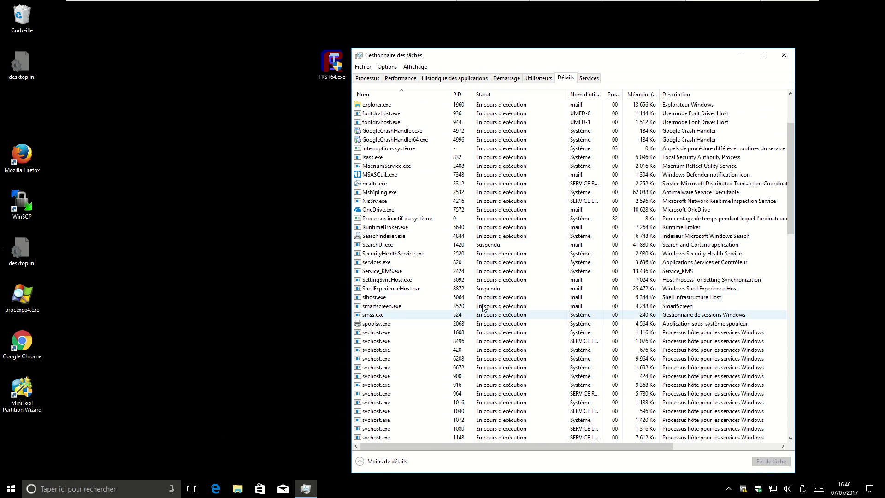
left_click(406, 289)
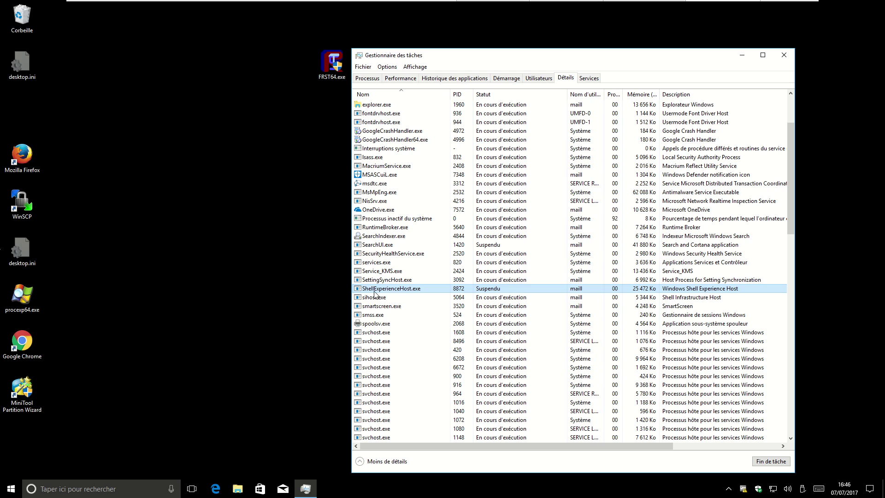
left_click_drag(556, 58, 587, 54)
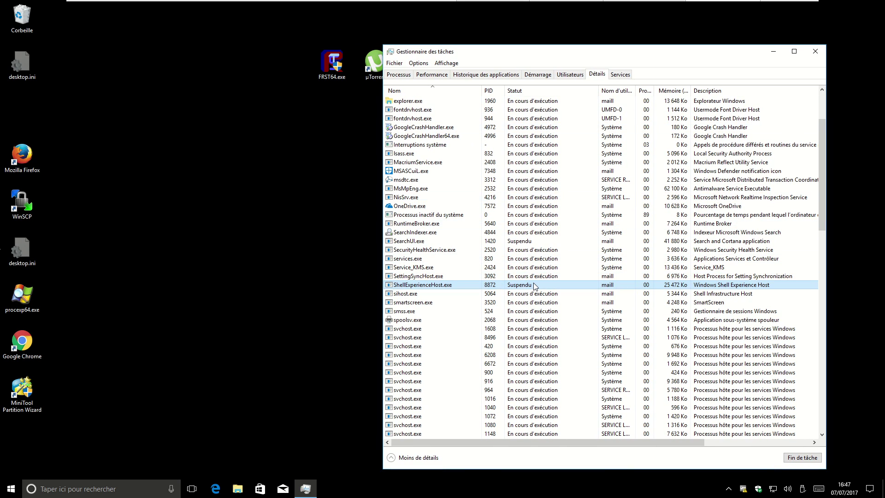
left_click(418, 241)
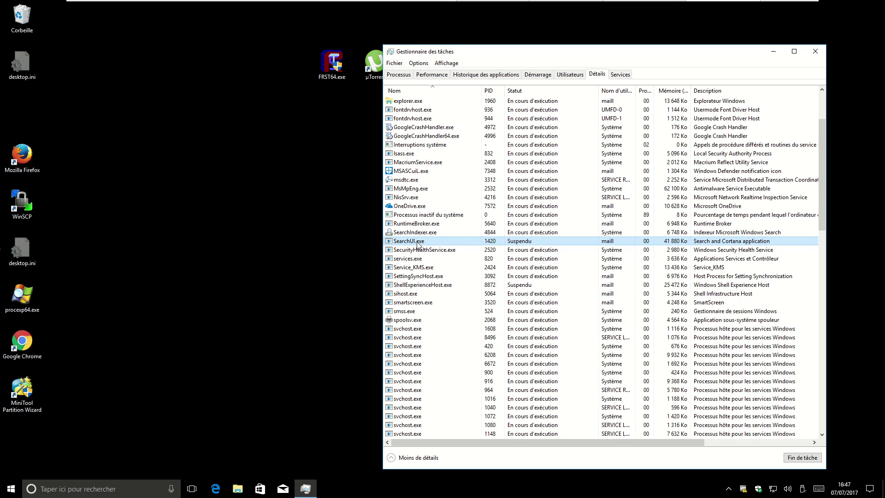
left_click_drag(561, 54, 581, 48)
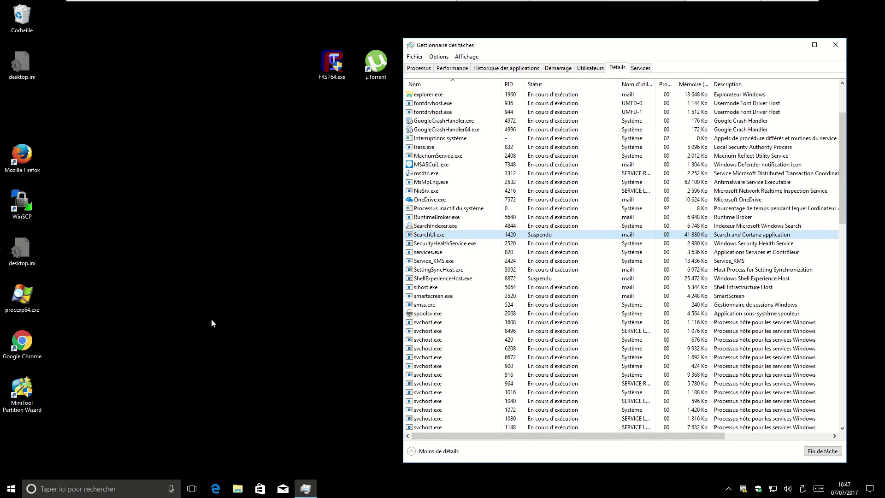
Select ShellExperienceHost.exe and check its status while opening and closing the Start menu several times.
left_click(481, 280)
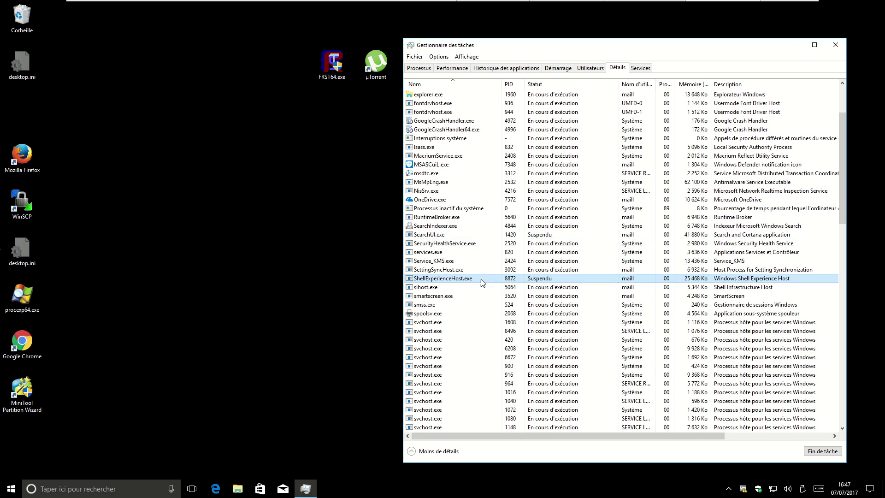
left_click(2, 495)
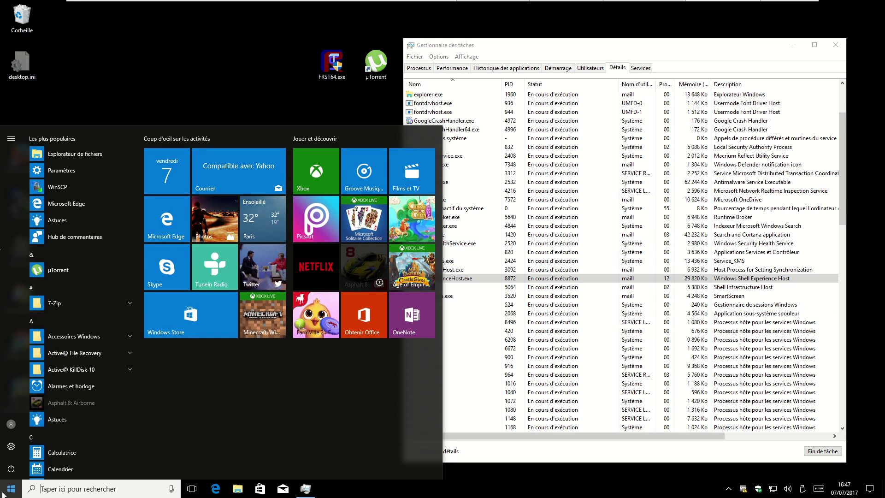
left_click(10, 493)
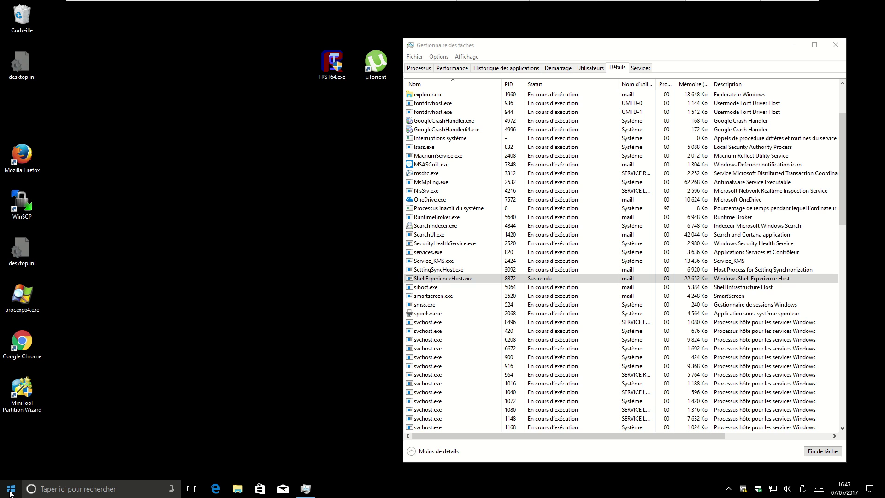
left_click(10, 492)
left_click(10, 493)
left_click(10, 492)
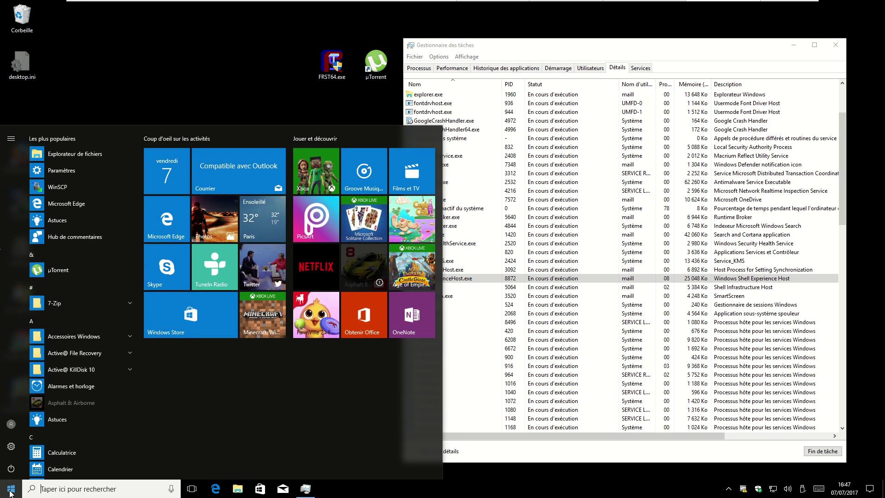
left_click(10, 493)
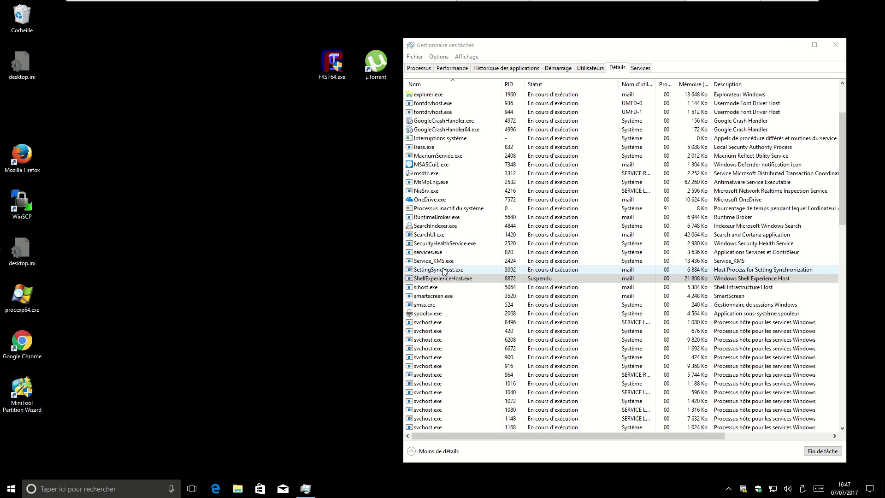
Compare the status of SearchUI.exe and ShellExperienceHost.exe with the Start menu open and closed.
left_click(451, 235)
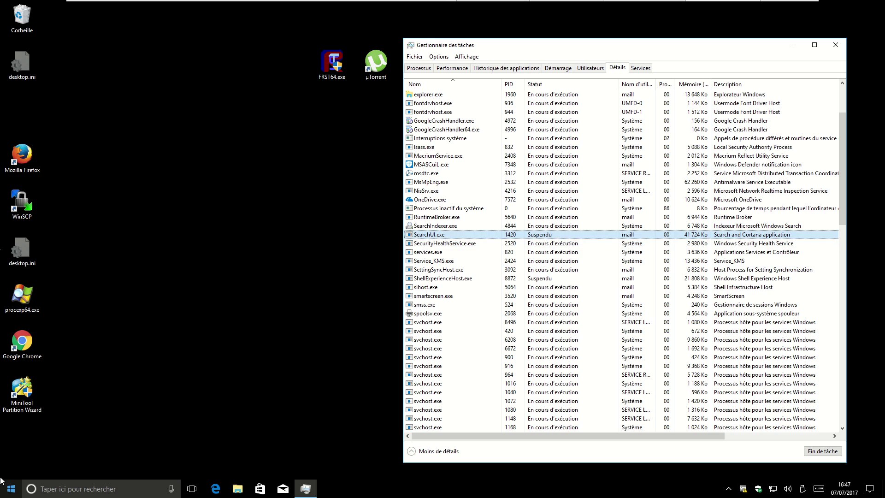
left_click(443, 279)
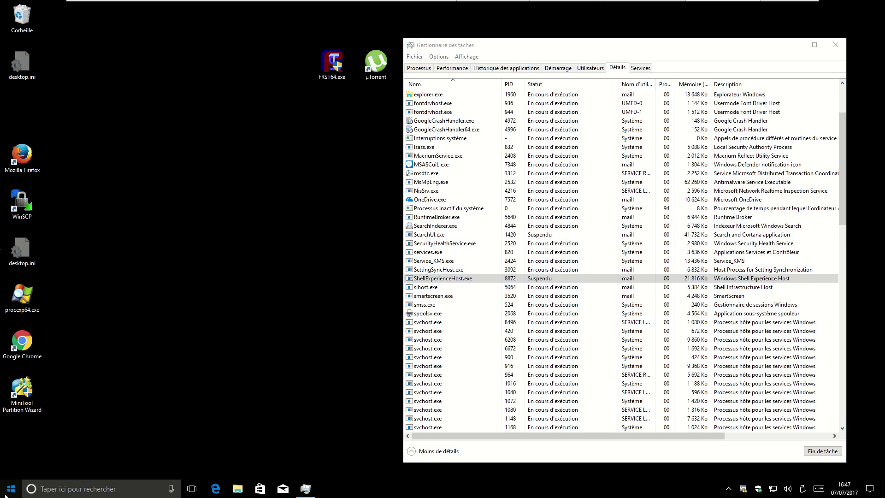
left_click(11, 489)
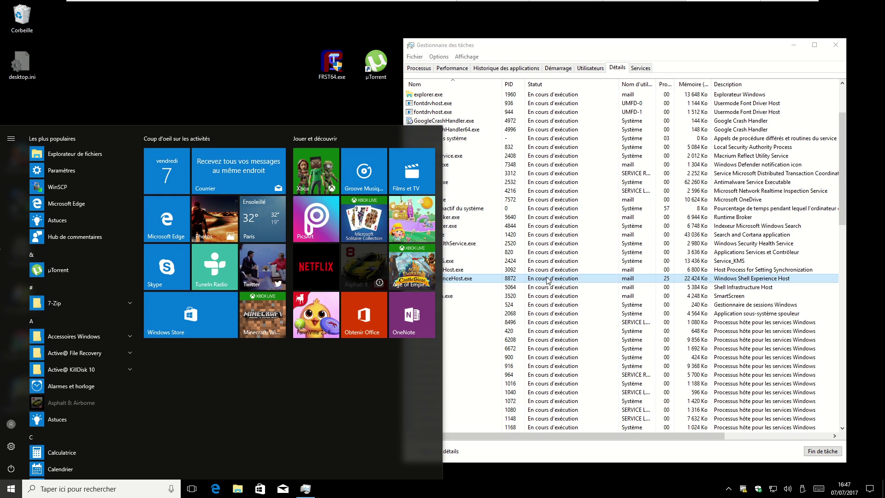
left_click(453, 236)
left_click(452, 236)
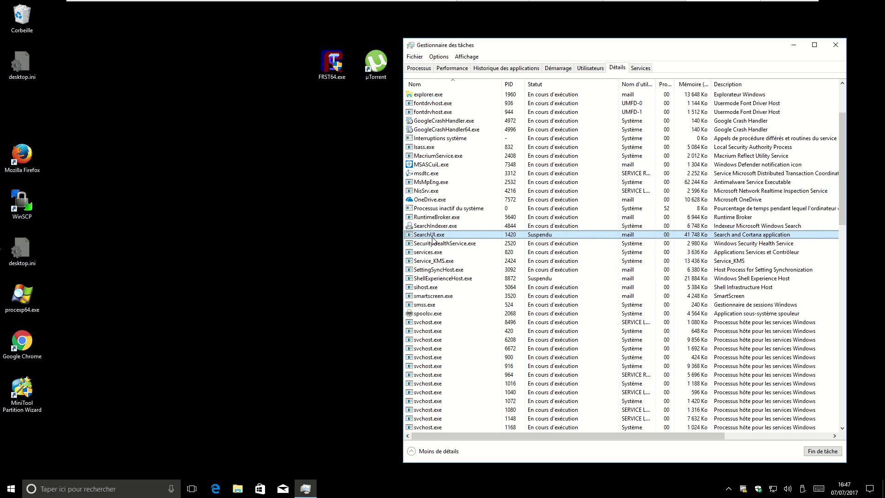
left_click(435, 279)
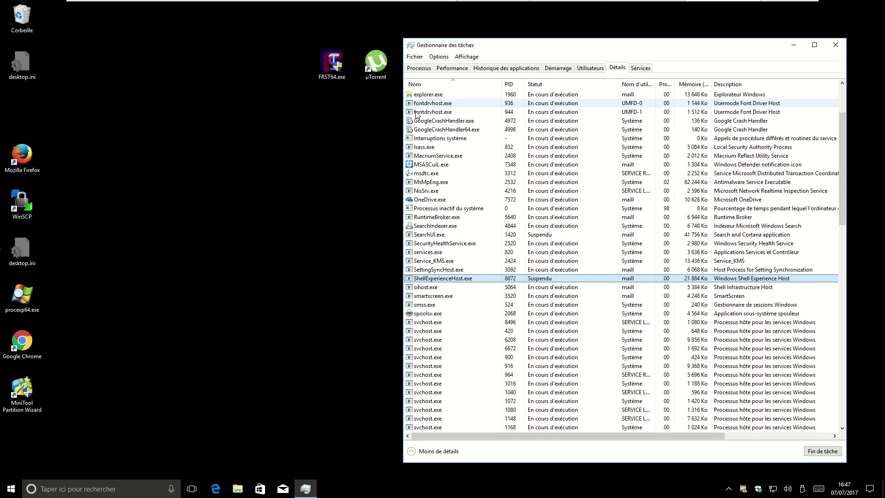
Enlarge the Task Manager window and check the status of SearchUI.exe while opening and closing the Cortana search.
left_click_drag(404, 39, 333, 20)
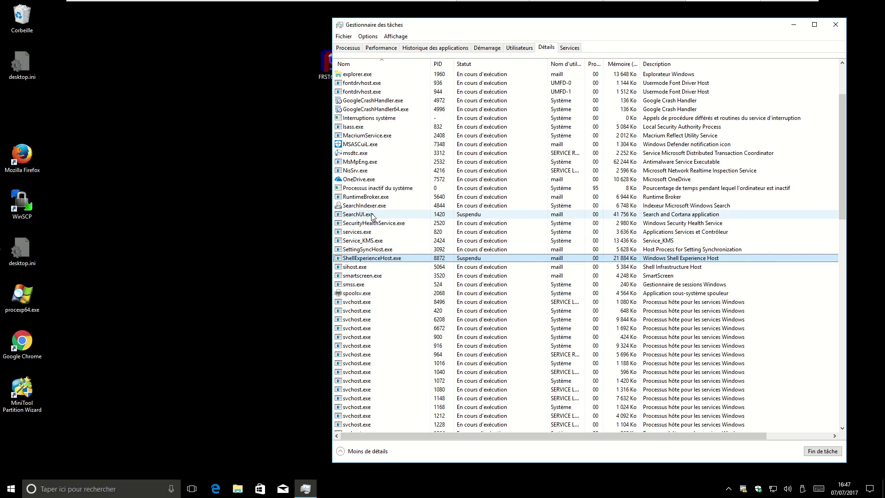
left_click(350, 216)
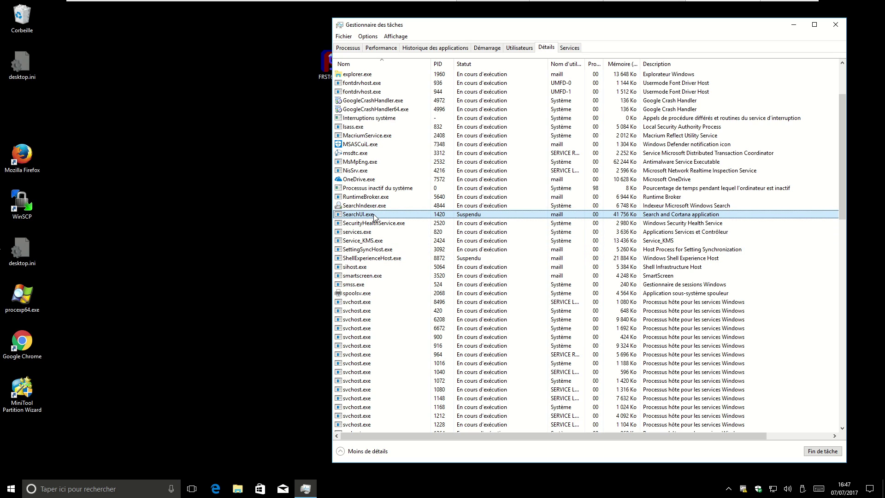
left_click(94, 490)
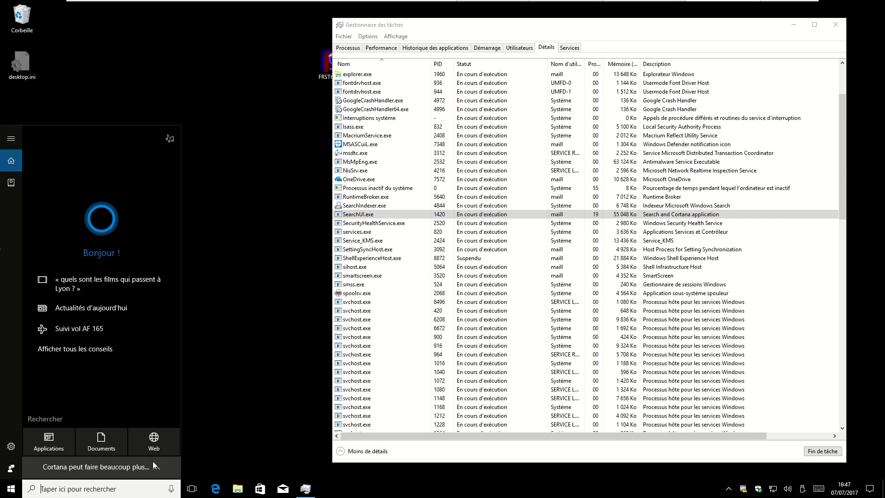
left_click(289, 260)
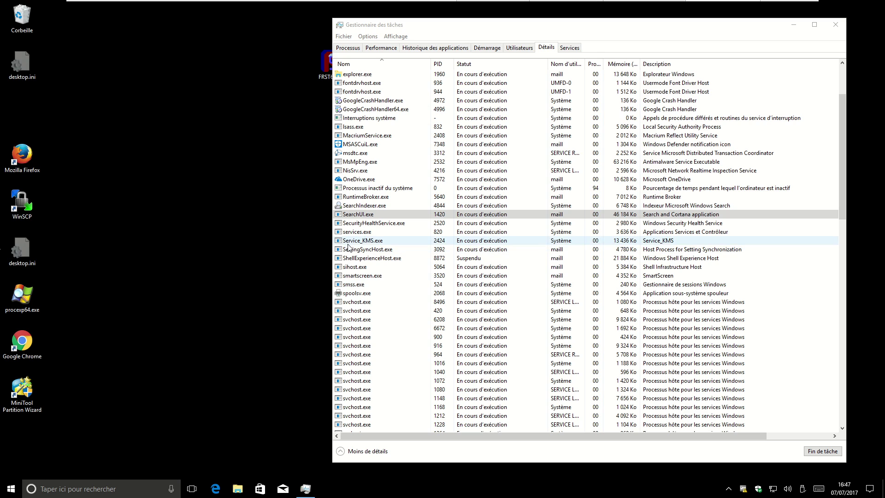
Open a maximized File Explorer window and browse to the folder Disque local > Windows > SystemApps.
left_click(237, 489)
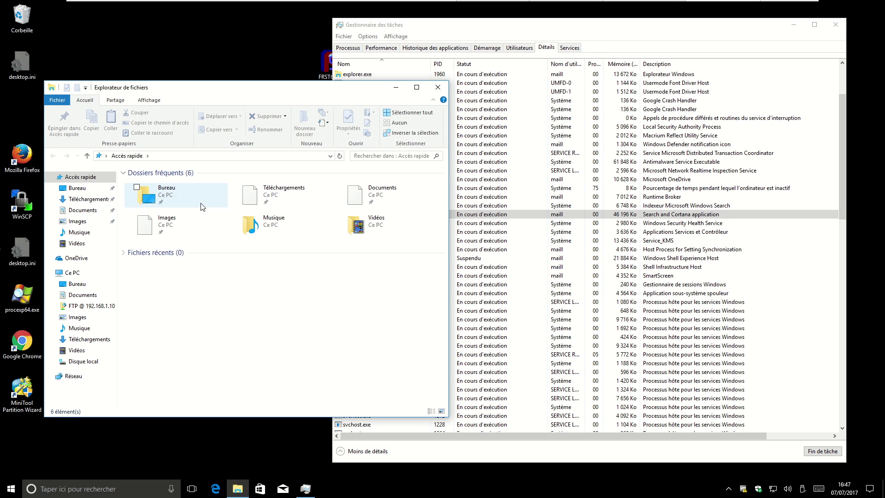
double_click(309, 88)
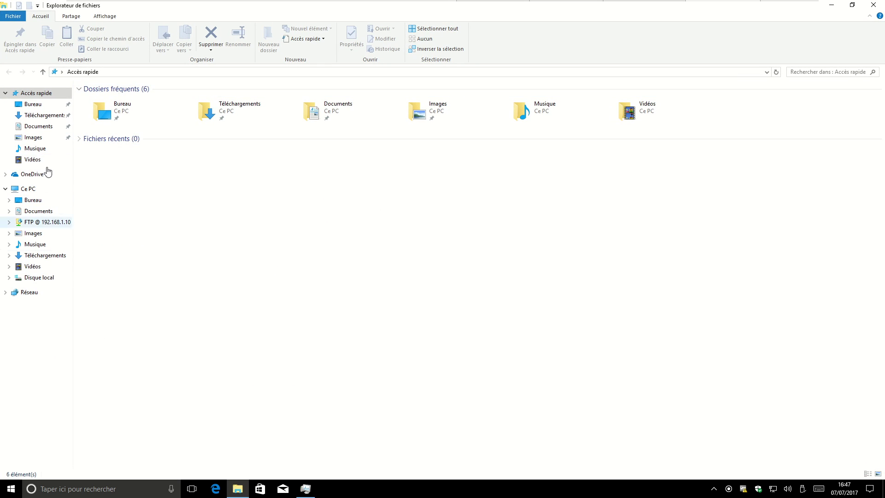
left_click(40, 277)
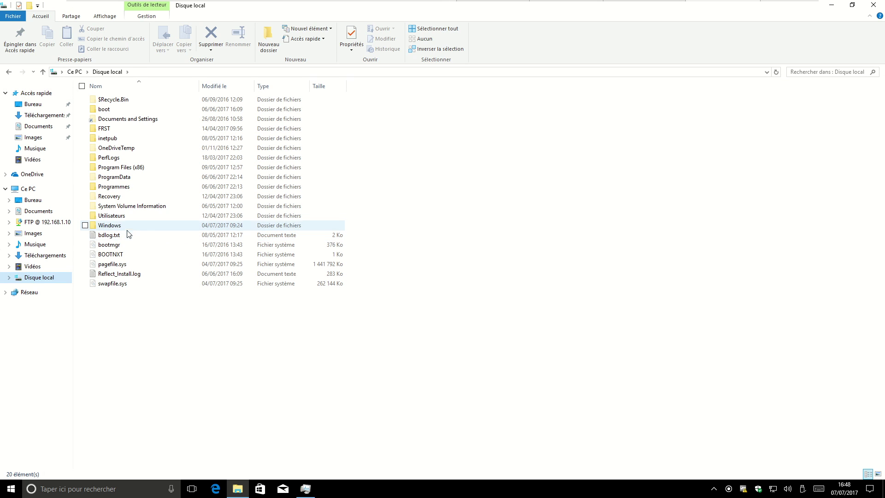
double_click(119, 229)
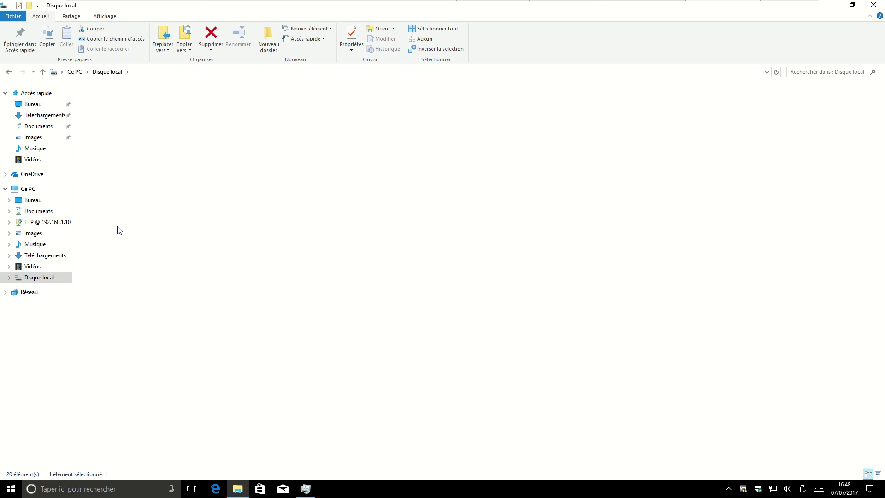
scroll(163, 353, "down", 3)
scroll(163, 353, "down", 12)
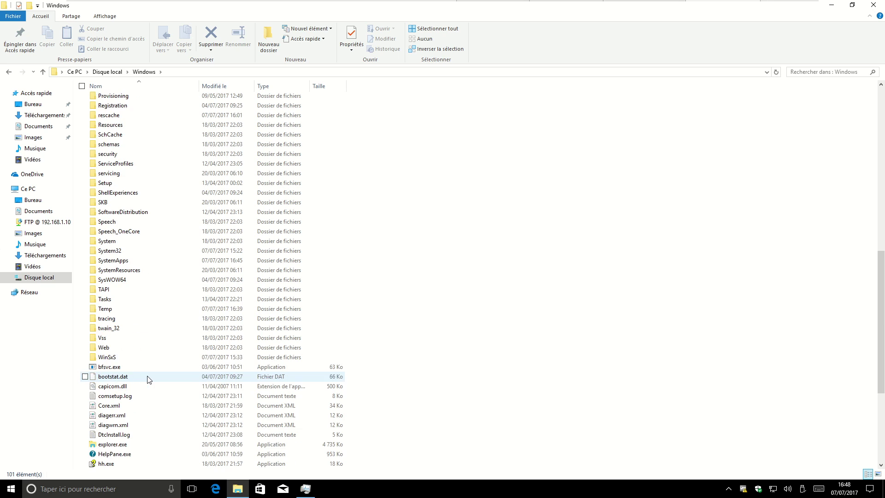
left_click(124, 261)
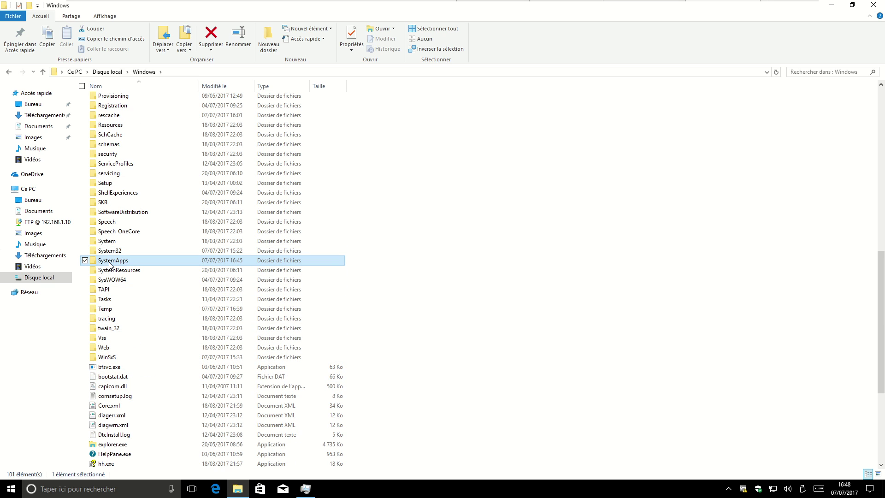
double_click(110, 264)
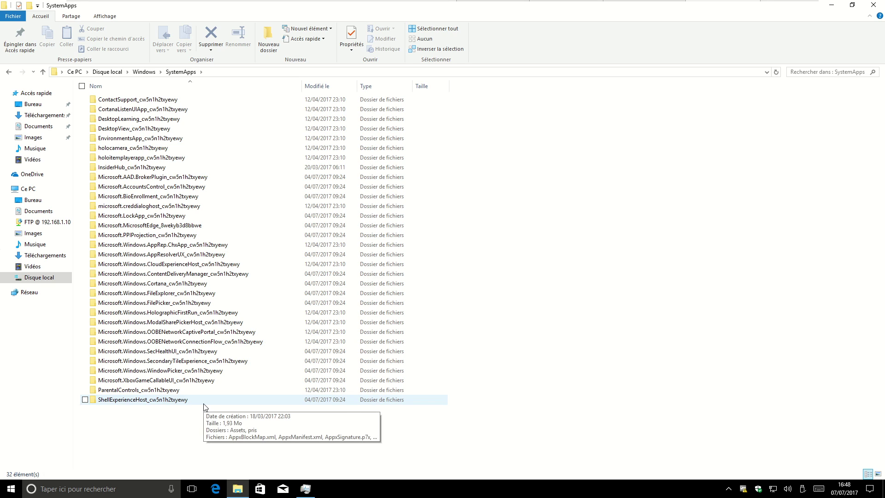
Examine the system app folders in SystemApps, including those for Cortana, ShellExperienceHost and ParentalControls.
left_click(149, 112)
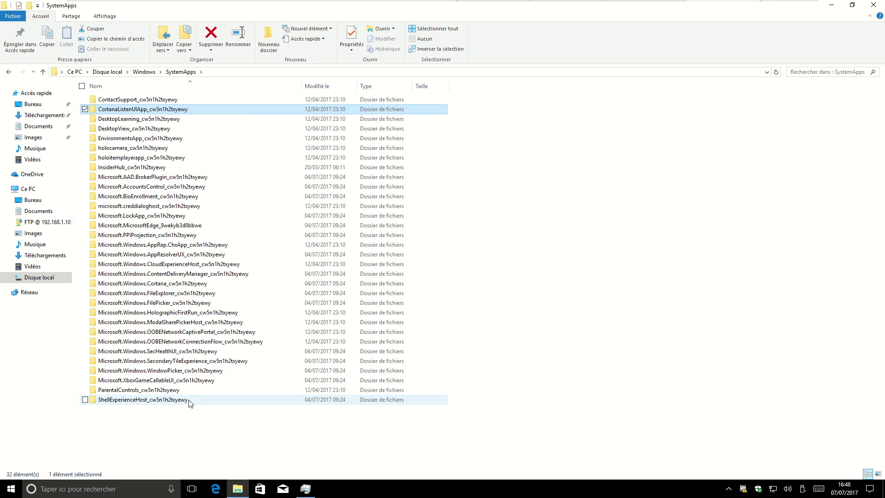
left_click(109, 401)
left_click(152, 391)
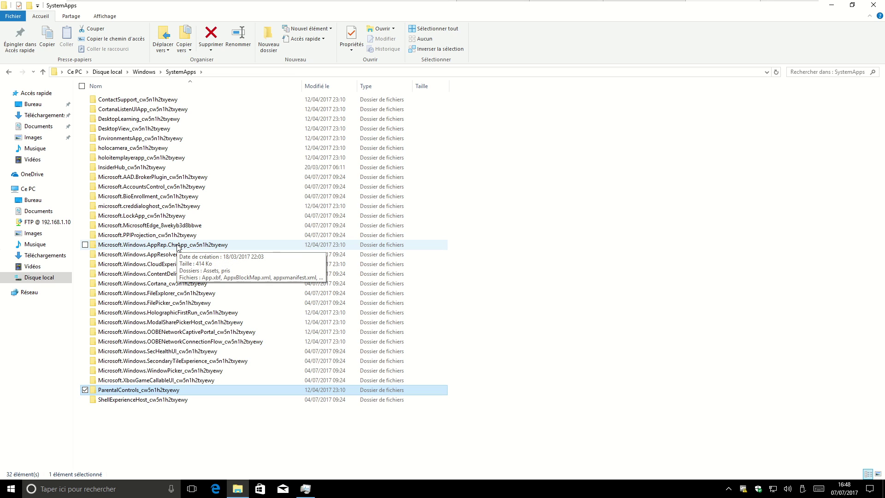
left_click(182, 284)
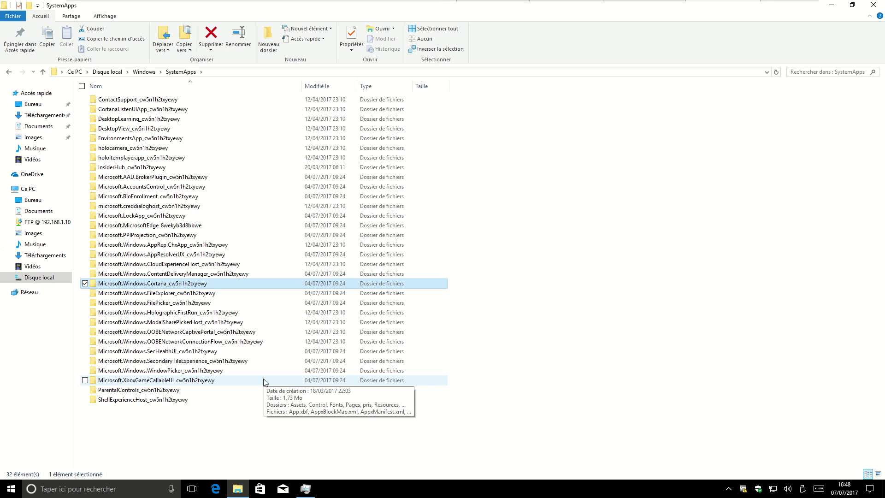
Look inside the Microsoft.MicrosoftEdge_8wekyb3d8bbwe and ShellExperienceHost_cw5n1h2txyewy folders, returning to SystemApps each time.
left_click(167, 225)
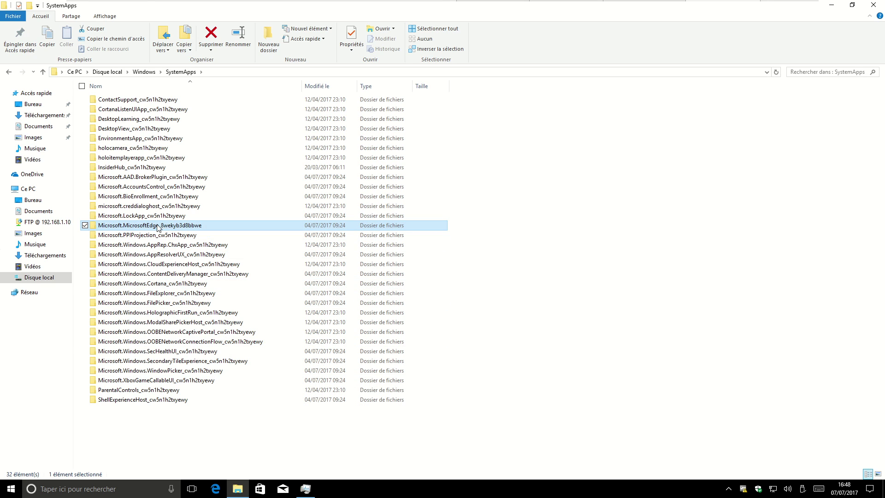
double_click(158, 226)
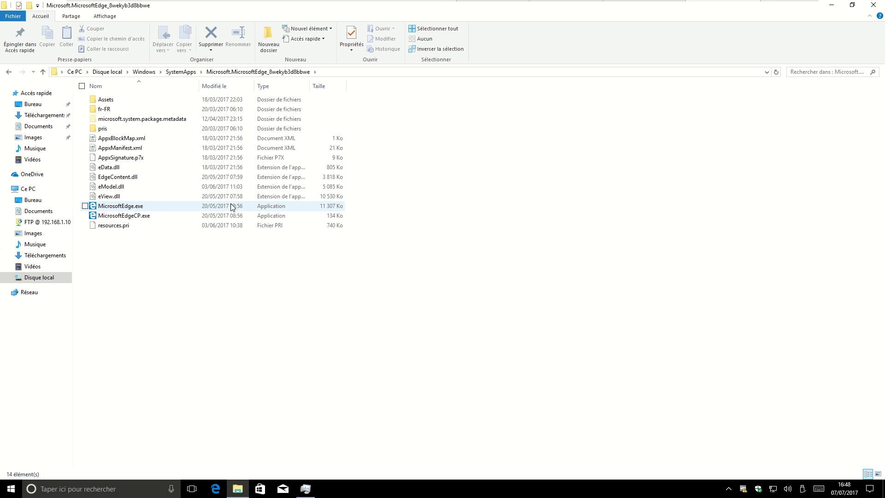
left_click(8, 71)
double_click(165, 400)
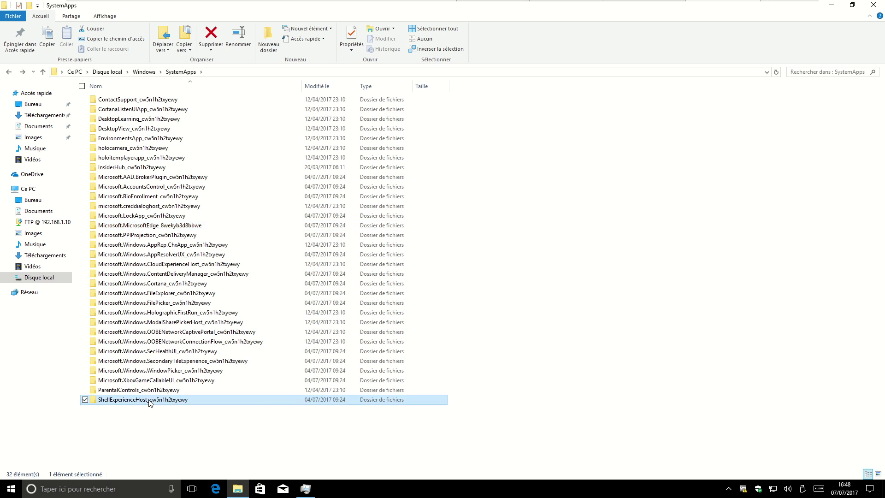
left_click(9, 72)
Check the processes in Task Manager, then try to rename the ShellExperienceHost_cw5n1h2txyewy folder to ShellExperienceHost_cw5n1h2txyewyold with administrator rights.
left_click(306, 488)
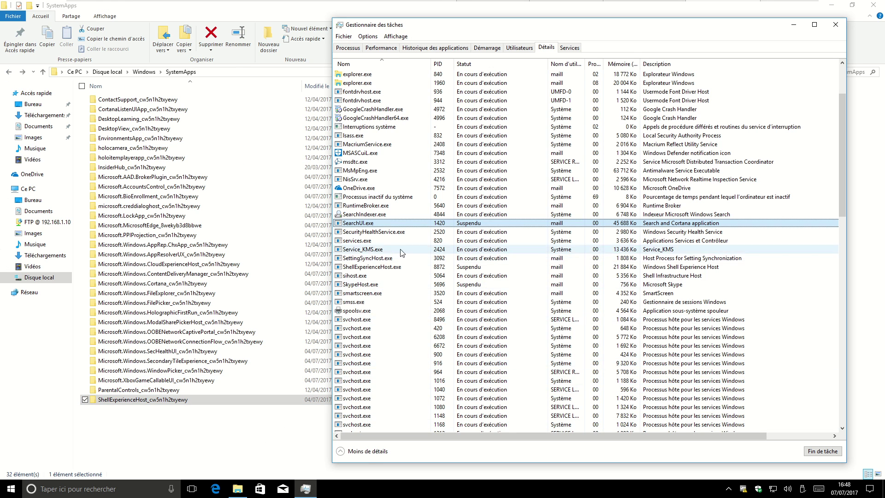
left_click(403, 232)
left_click(241, 400)
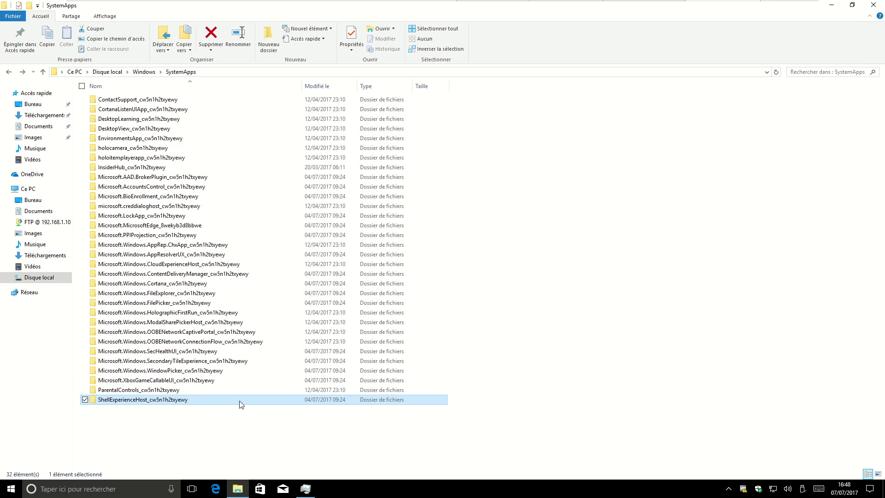
key("F2")
key("End")
type("ol")
key("Return")
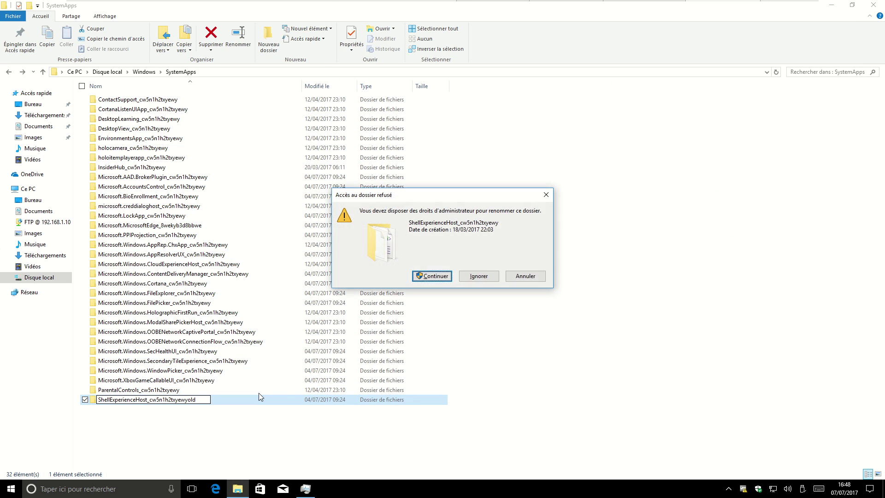
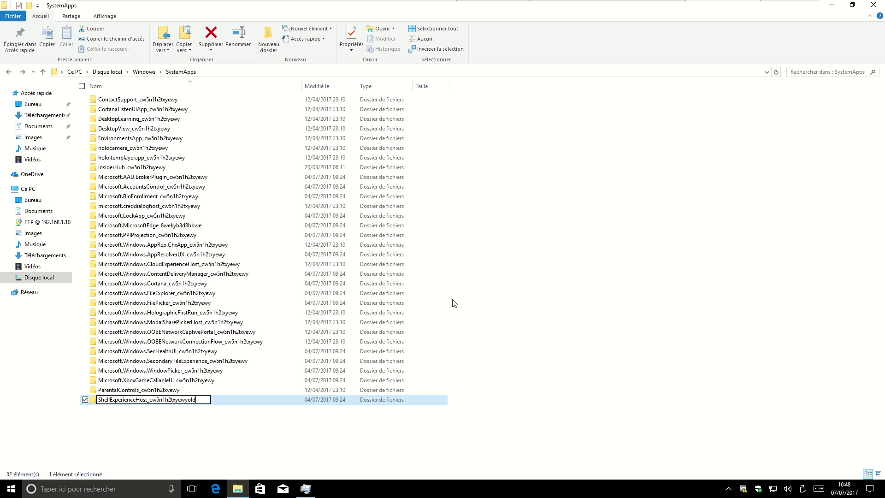
left_click_drag(306, 181, 259, 171)
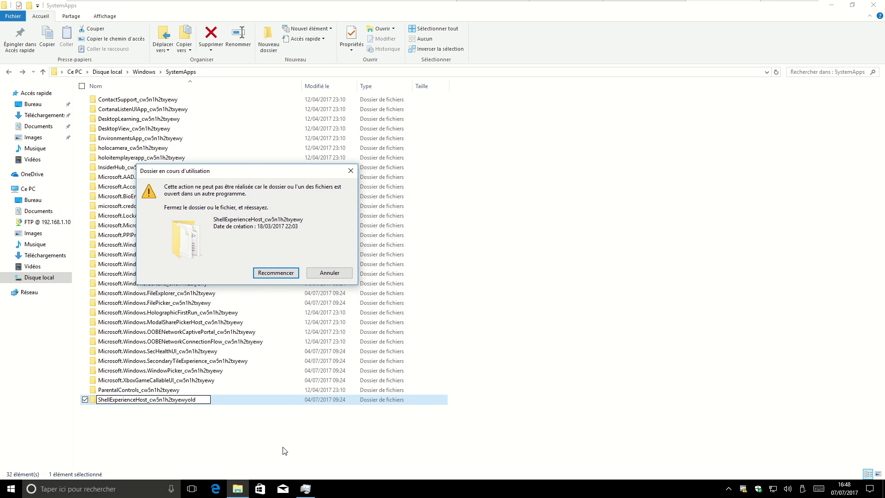
End the ShellExperienceHost.exe process in Task Manager and retry the pending folder rename.
left_click(306, 489)
left_click_drag(475, 29, 567, 25)
left_click(489, 263)
right_click(489, 263)
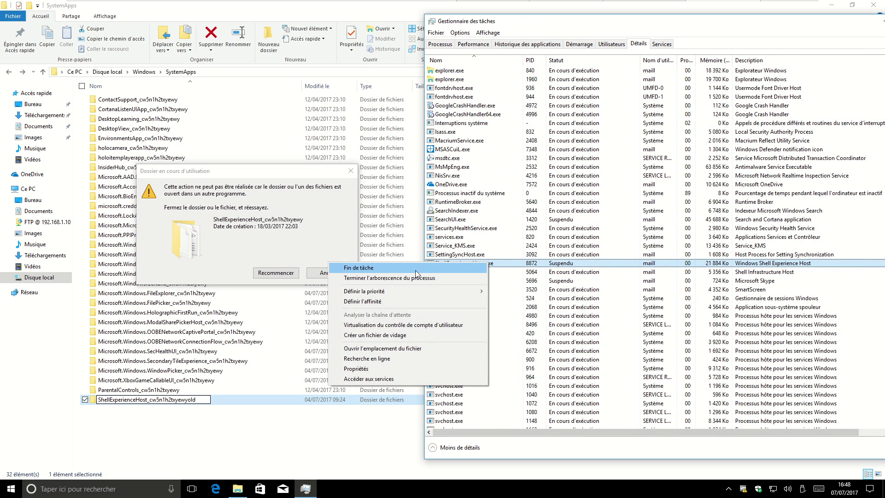
left_click(359, 268)
left_click(444, 259)
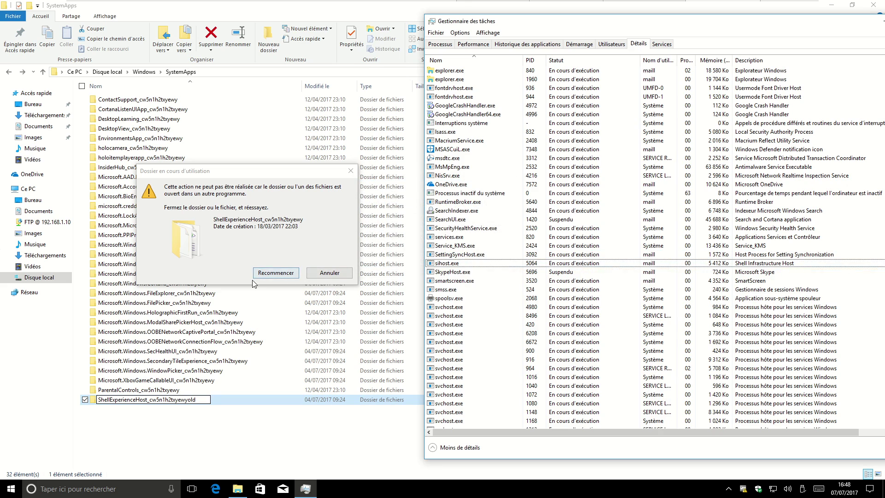
left_click(272, 273)
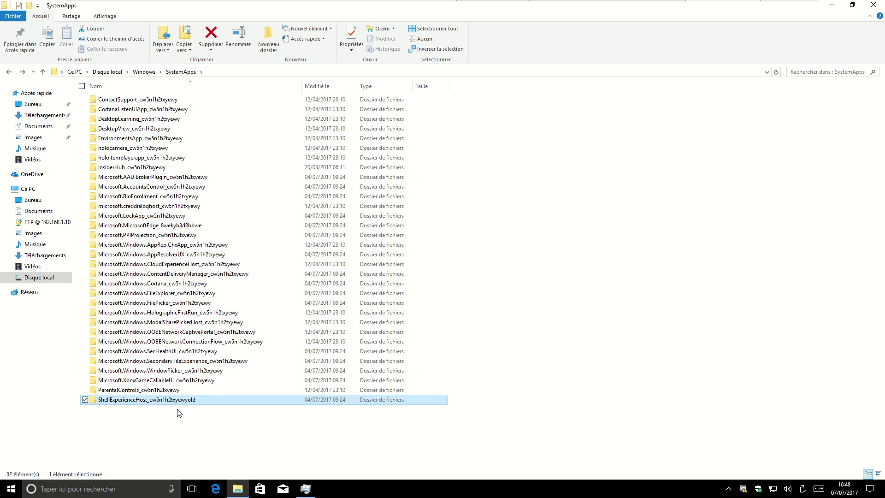
Test the Start menu with the folder renamed and check the process list in Task Manager.
mouse_move(183, 407)
left_click(17, 488)
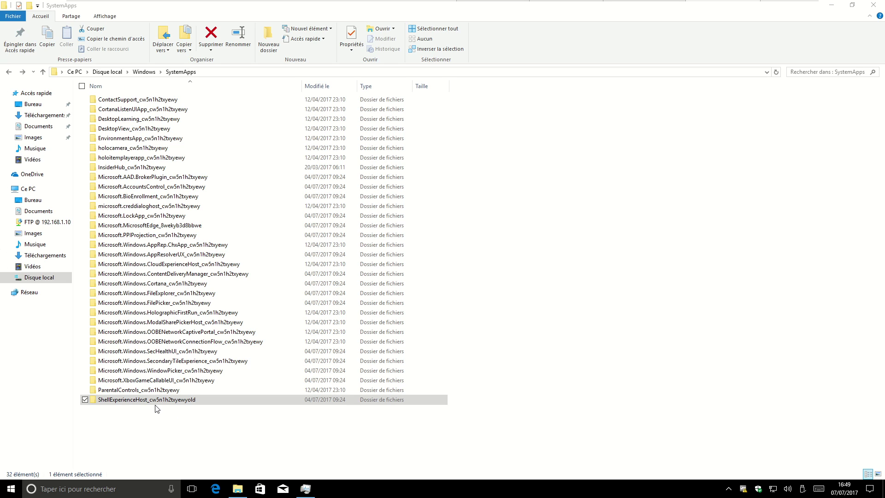
key("ctrl+shift+Escape")
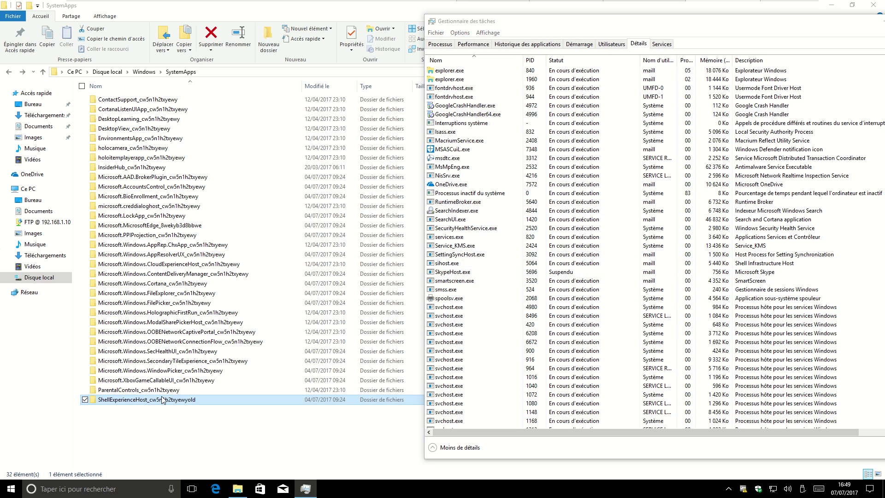
Rename the ShellExperienceHost_cw5n1h2txyewyold folder back to ShellExperienceHost_cw5n1h2txyewy with administrator rights.
left_click(162, 400)
key("Return")
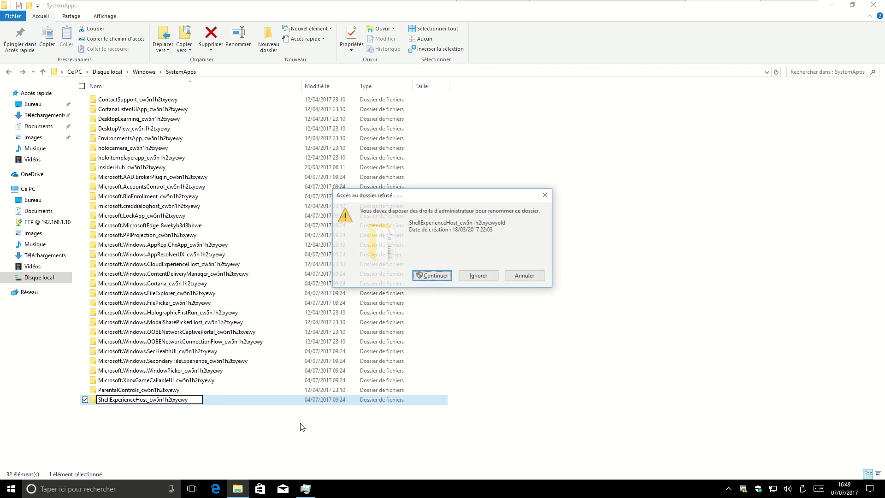
key("Return")
left_click(409, 303)
Run ShellExperienceHost.exe from the ShellExperienceHost_cw5n1h2txyewy folder and look for its process in Task Manager.
double_click(180, 405)
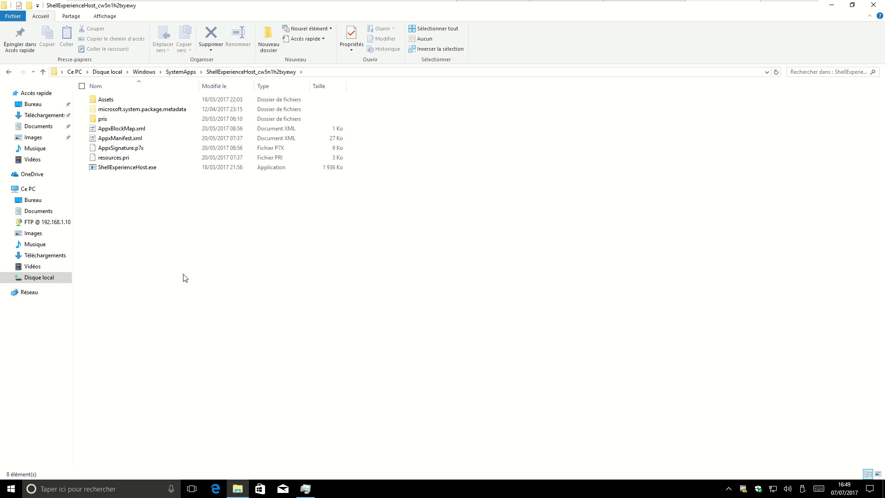
double_click(134, 167)
left_click(306, 489)
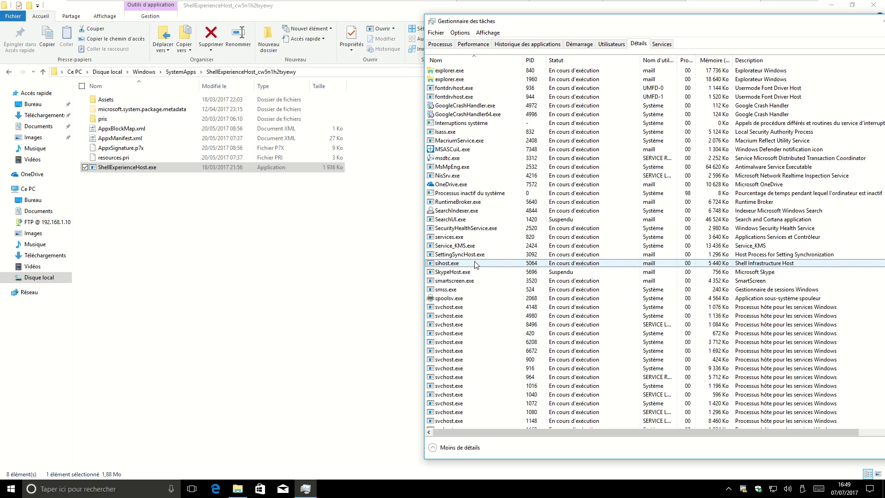
Open and close the Start menu while watching ShellExperienceHost.exe in Task Manager, and return to File Explorer.
left_click(7, 495)
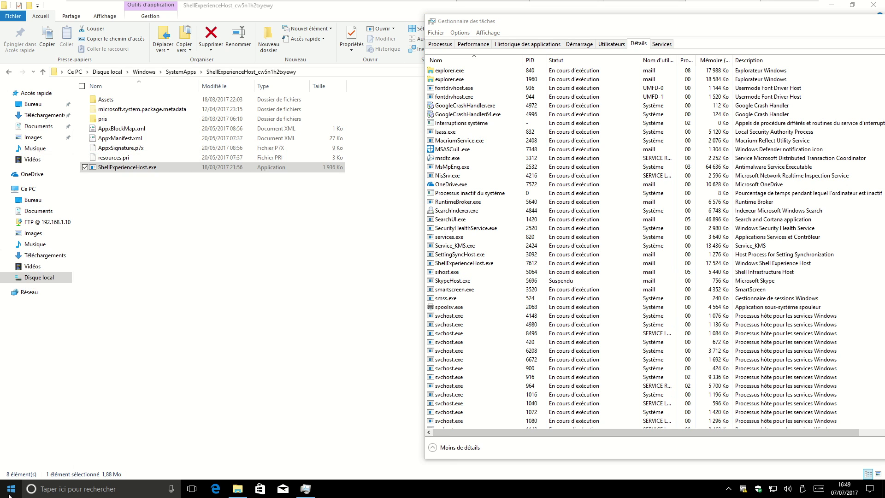
left_click(10, 493)
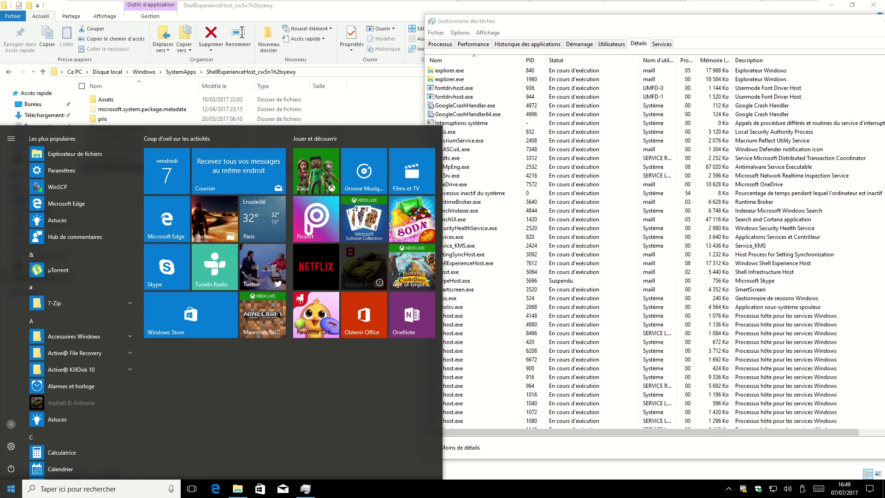
left_click(11, 493)
left_click(11, 489)
left_click(353, 118)
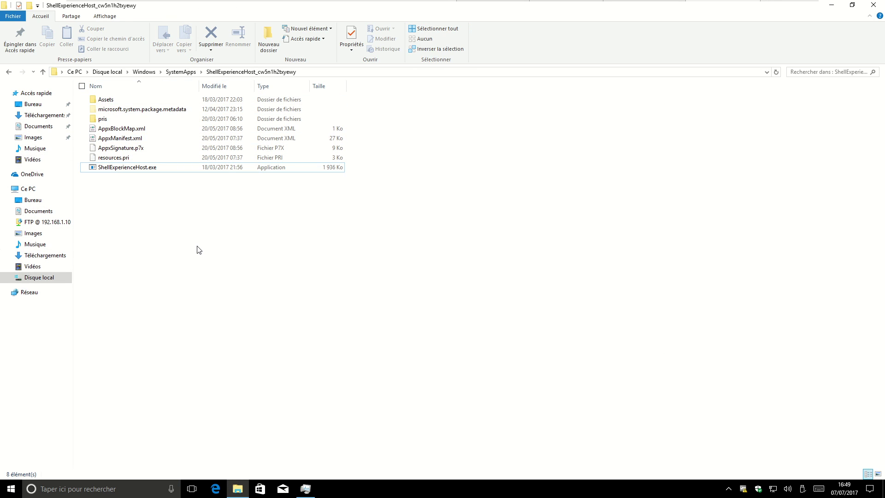
Revisit the ShellExperienceHost_cw5n1h2txyewy folder through SystemApps and check the ShellExperienceHost.exe and SearchUI.exe processes in Task Manager.
left_click(180, 72)
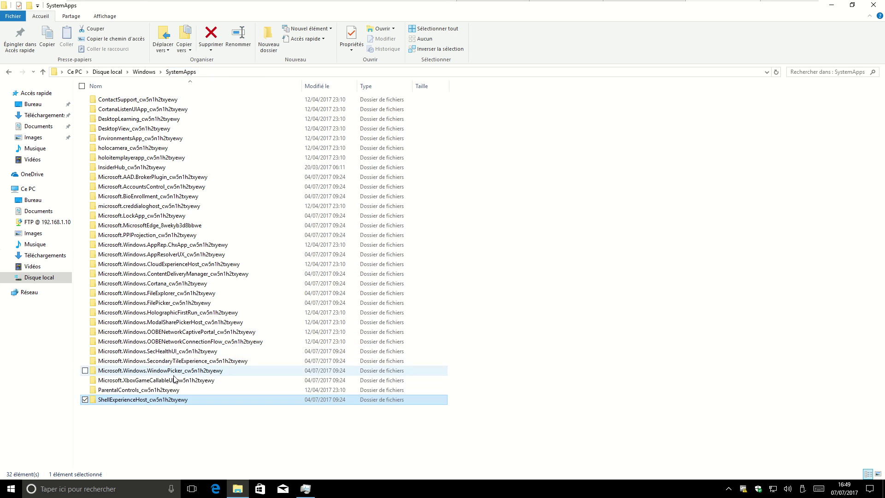
double_click(150, 402)
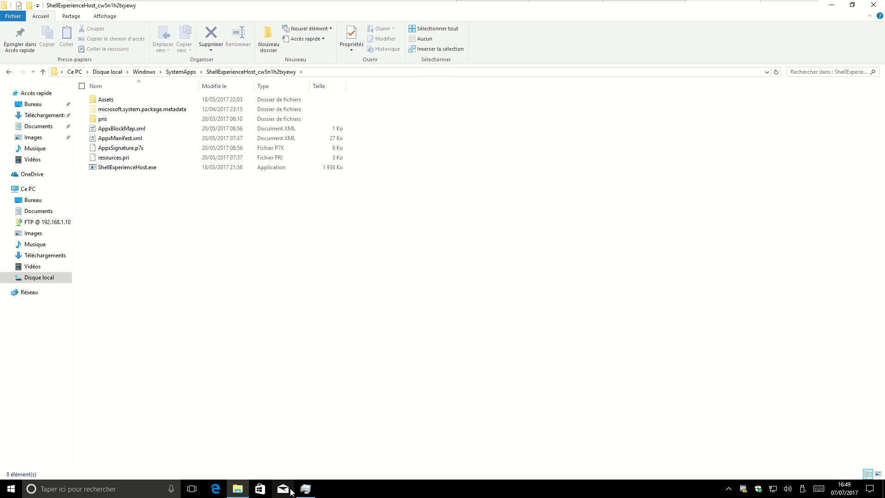
left_click(304, 490)
left_click(479, 258)
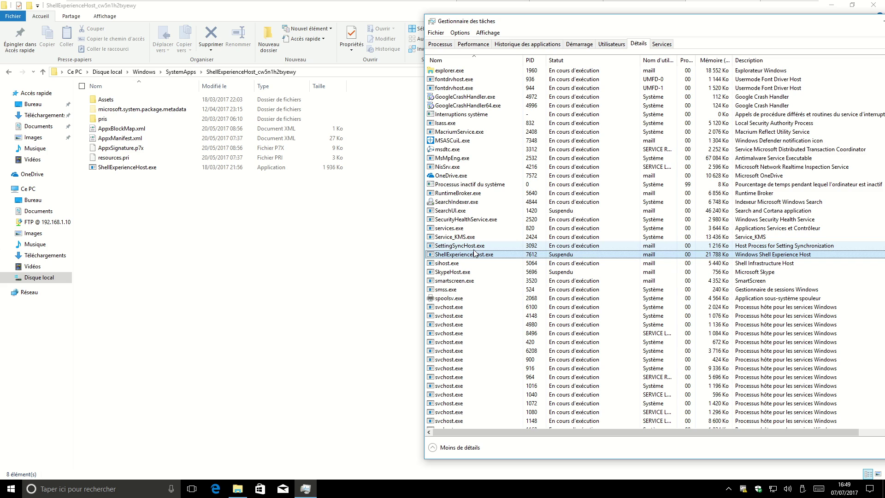
left_click(450, 211)
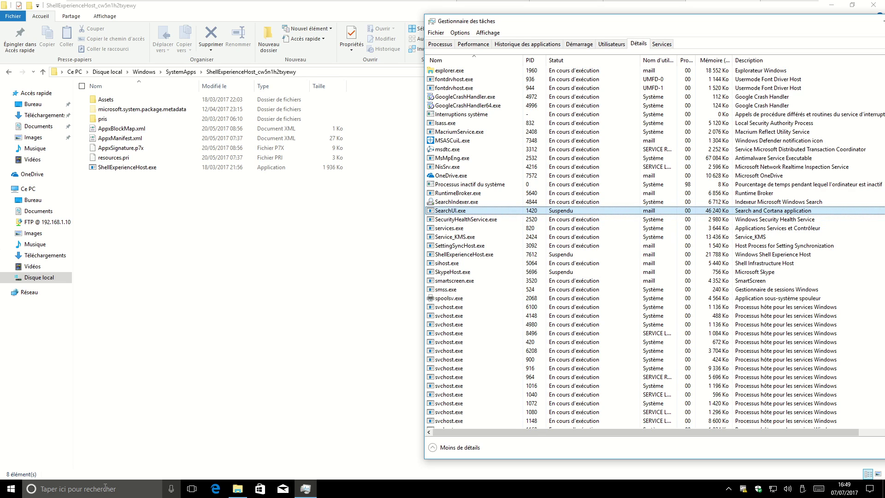
Return to the SystemApps folder and take the Windows10 virtual machine out of full-screen mode.
left_click(181, 72)
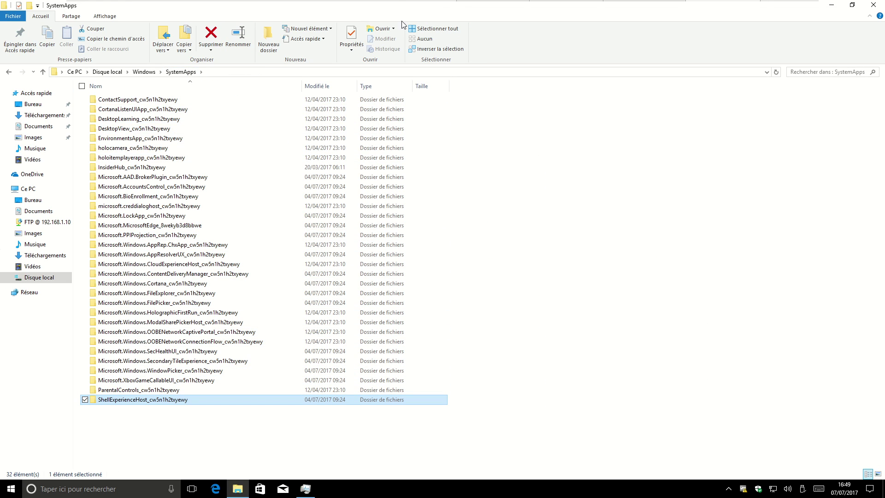
mouse_move(447, 5)
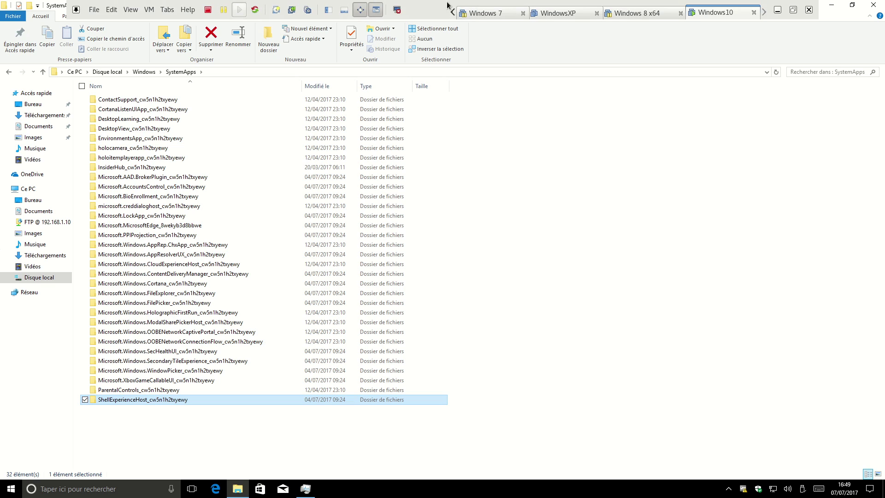
left_click(377, 13)
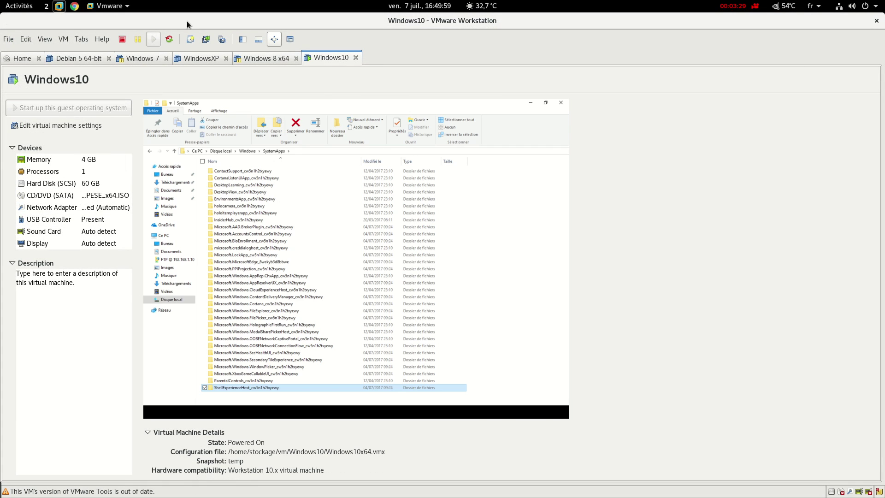
Switch to Google Chrome and read the malekal.com article's introduction and Start menu repair methods, highlighting the PowerShell command that re-registers Windows Apps.
left_click(76, 6)
scroll(112, 338, "down", 20)
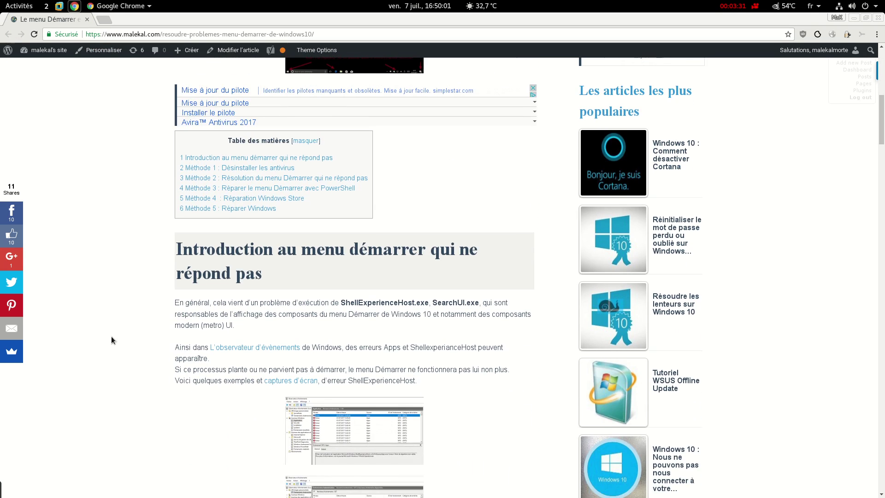
scroll(112, 332, "up", 3)
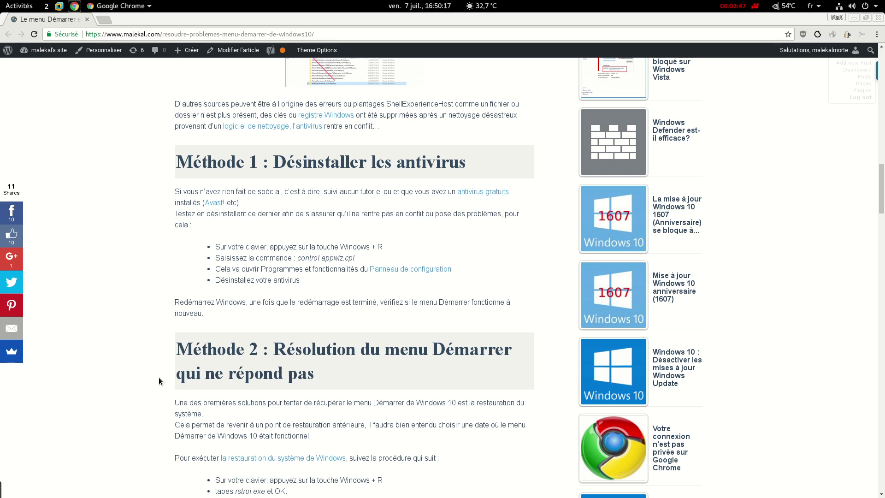
scroll(159, 378, "down", 5)
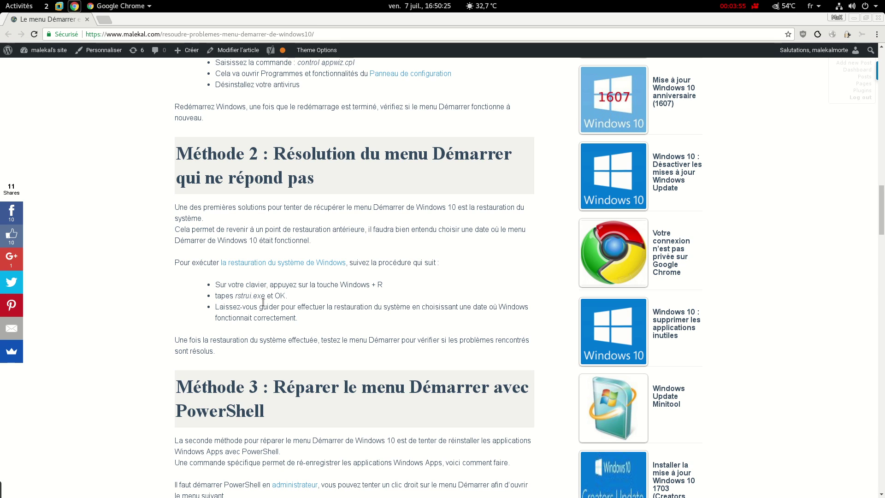
scroll(263, 302, "down", 5)
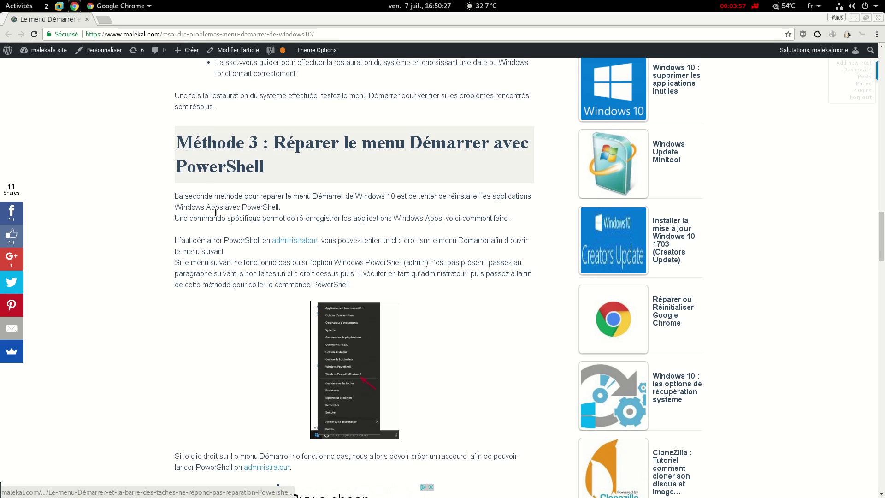
scroll(215, 348, "down", 7)
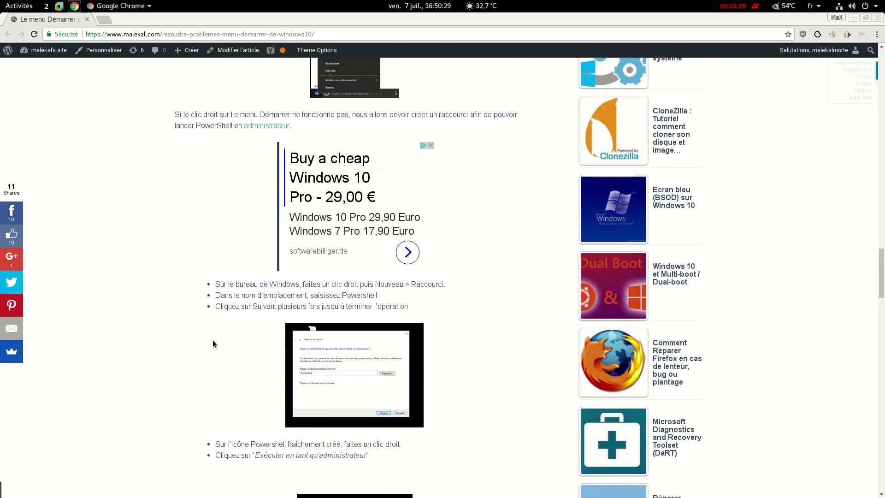
scroll(213, 343, "down", 3)
scroll(213, 343, "down", 3)
triple_click(213, 344)
scroll(228, 362, "down", 2)
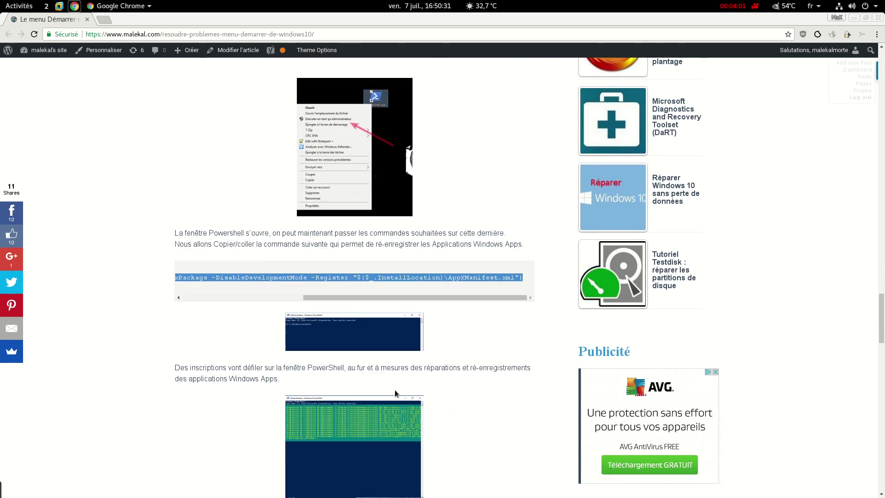
scroll(278, 404, "down", 2)
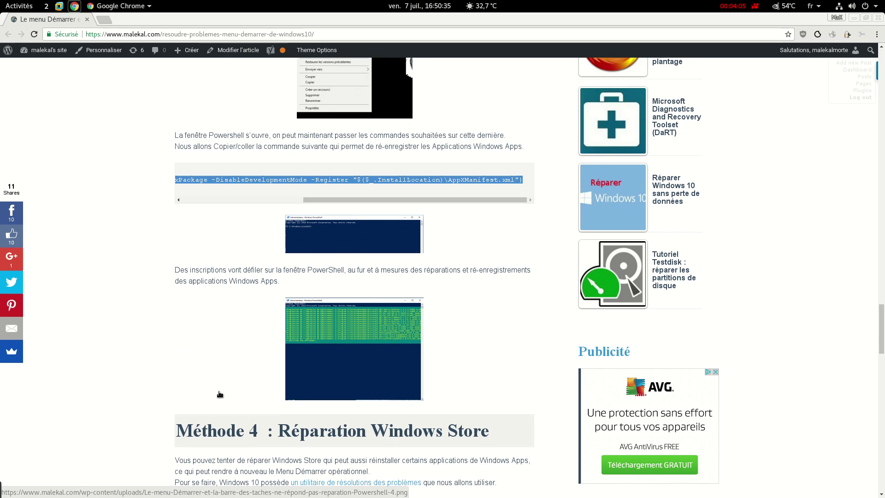
Switch back to the Windows10 virtual machine in VMware Workstation and view the ShellExperienceHost_cw5n1h2txyewy folder in SystemApps.
left_click(60, 6)
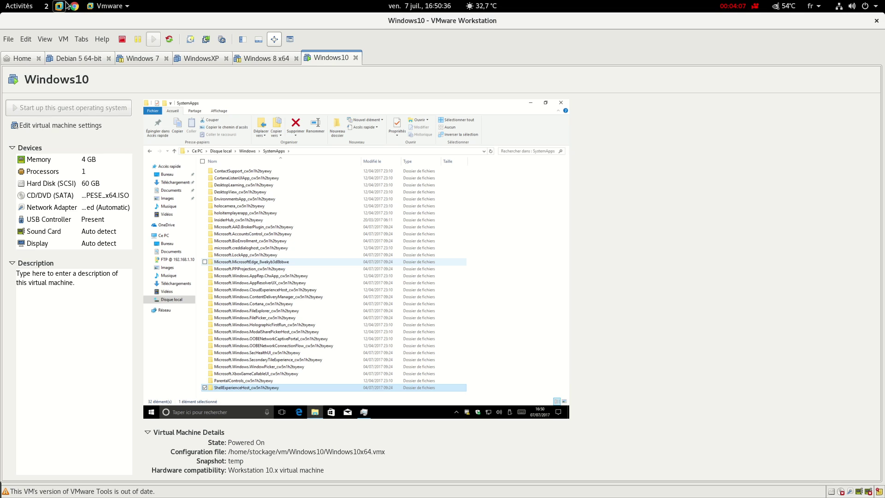
left_click(211, 290)
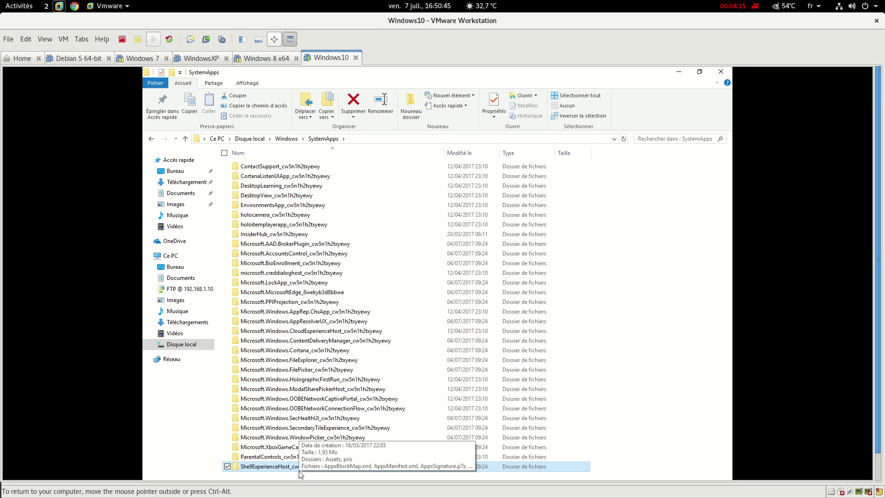
scroll(868, 354, "down", 2)
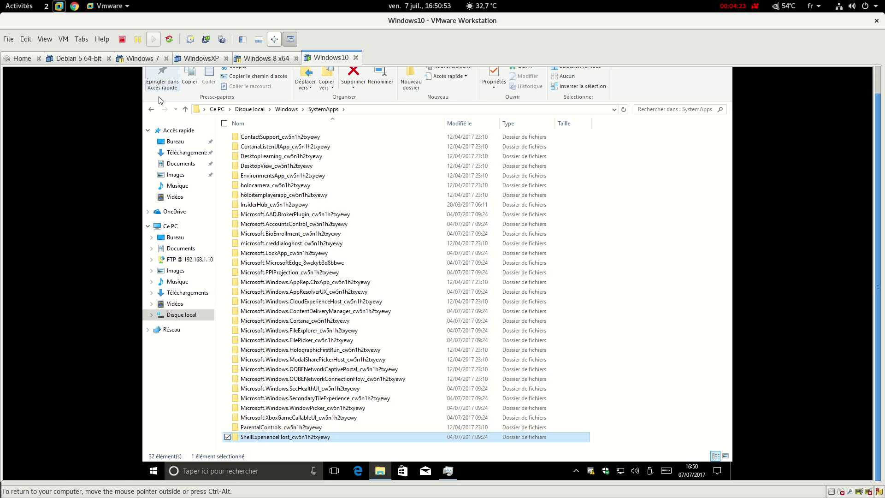
View the article's Méthode 4 section in Google Chrome, then return to VMware Workstation and open the ShellExperienceHost_cw5n1h2txyewy folder.
left_click(76, 7)
scroll(131, 356, "down", 5)
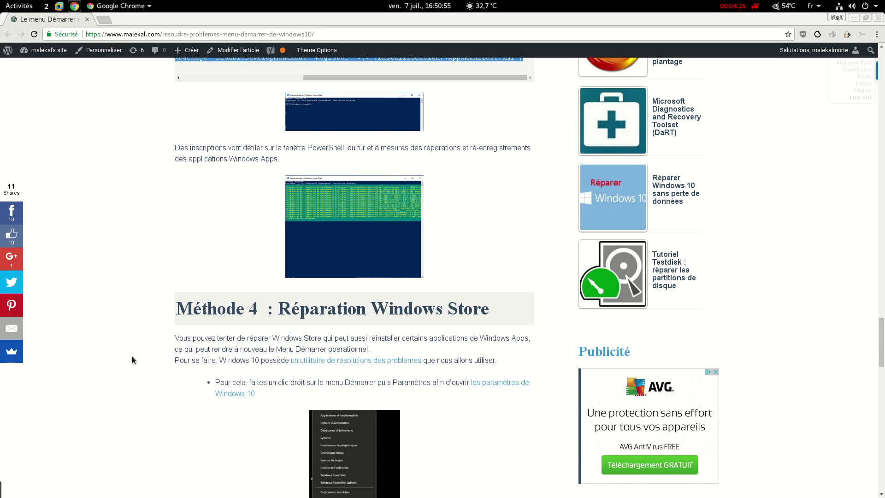
left_click(59, 6)
double_click(300, 434)
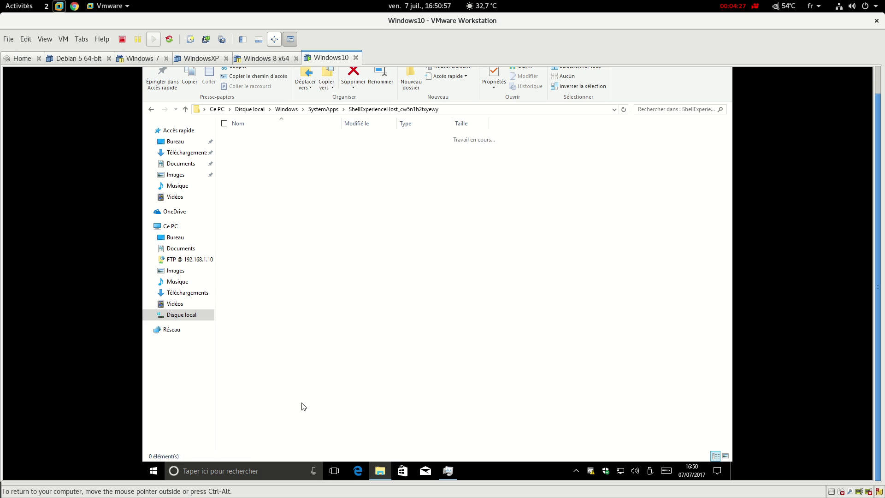
Select ShellExperienceHost.exe in the open folder and test the virtual machine's Start menu by opening and closing it.
left_click(258, 206)
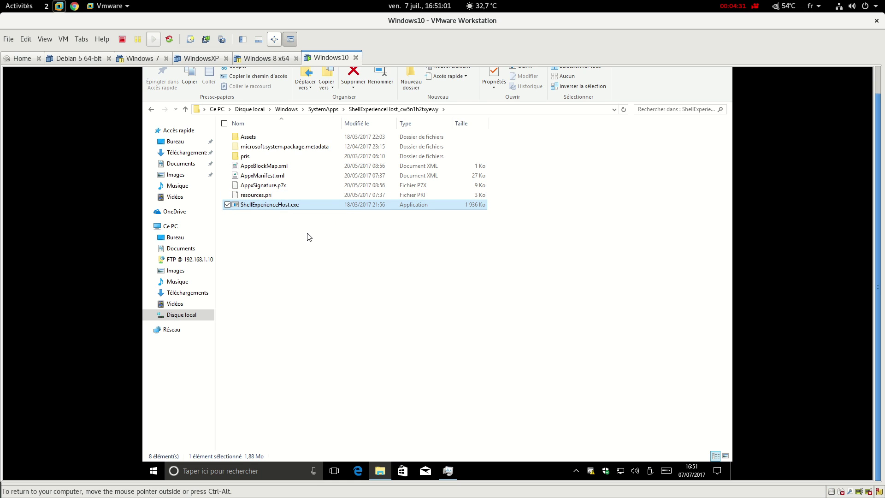
left_click(154, 470)
left_click(154, 470)
Switch to Google Chrome and read the article's Méthode 4 on Windows Store repair and Méthode 5 on repairing Windows.
left_click(74, 6)
scroll(170, 367, "down", 6)
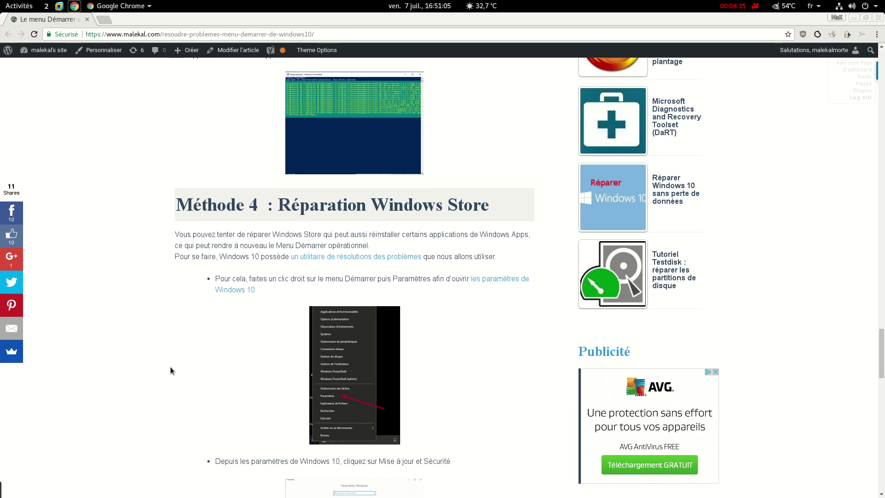
scroll(170, 366, "down", 9)
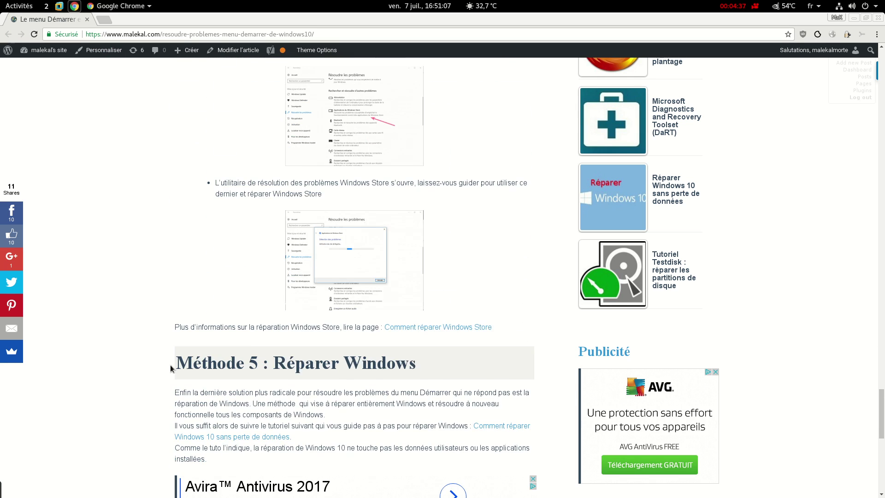
scroll(171, 365, "up", 1)
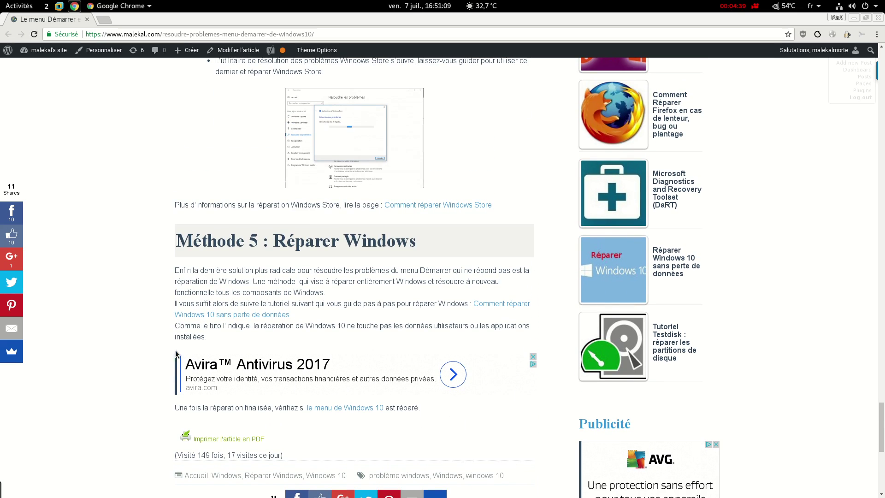
Review the article's PowerShell section and the introduction's ShellExperienceHost crash causes, and return to the article's title.
scroll(153, 410, "up", 8)
scroll(152, 410, "up", 12)
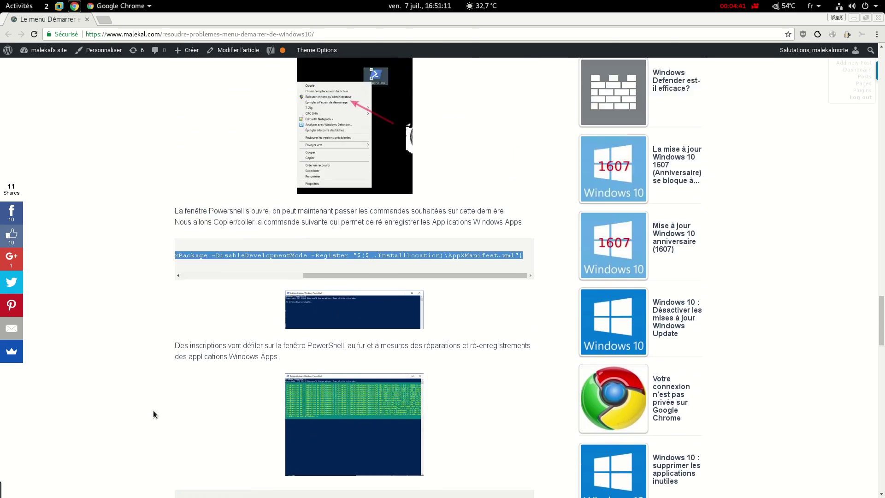
scroll(153, 410, "up", 15)
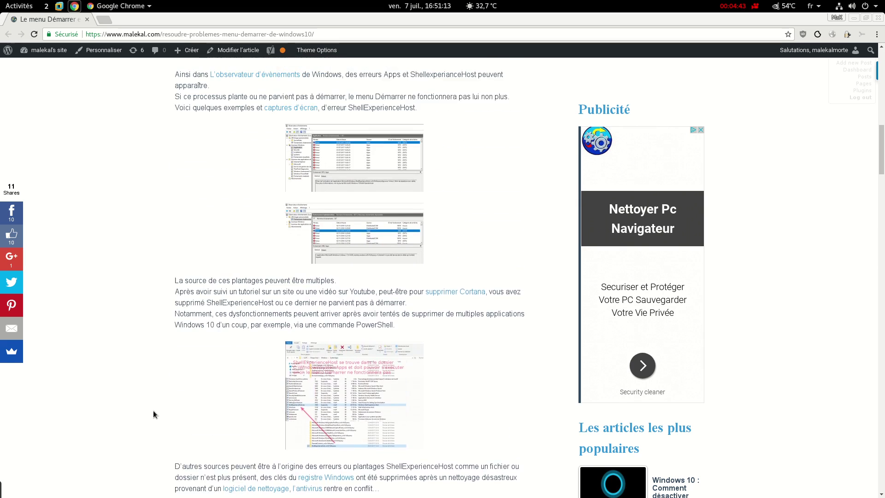
scroll(152, 411, "down", 10)
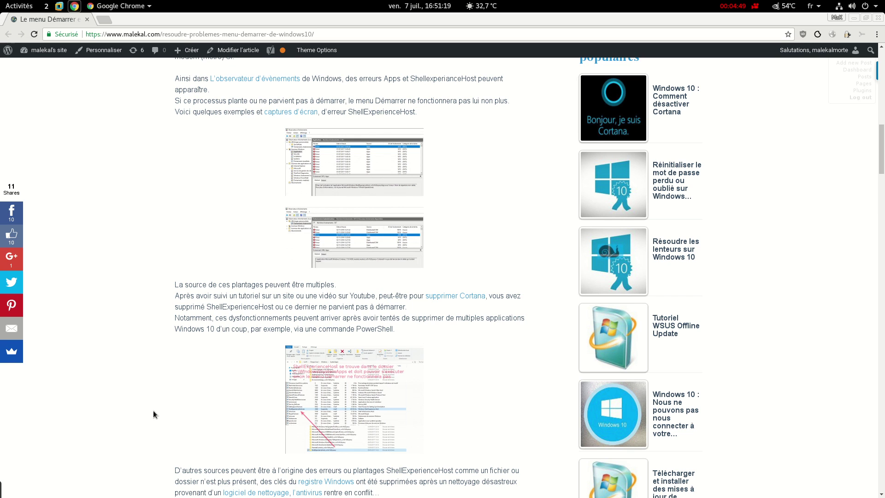
scroll(154, 410, "up", 4)
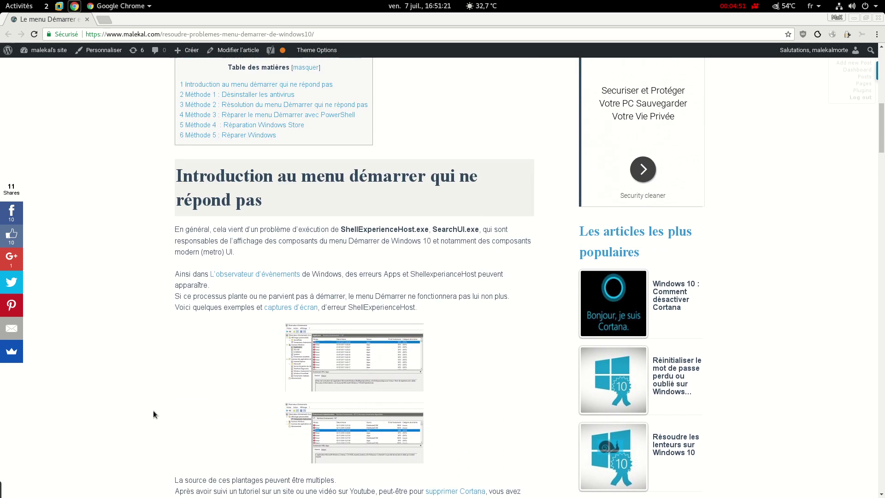
scroll(153, 411, "up", 10)
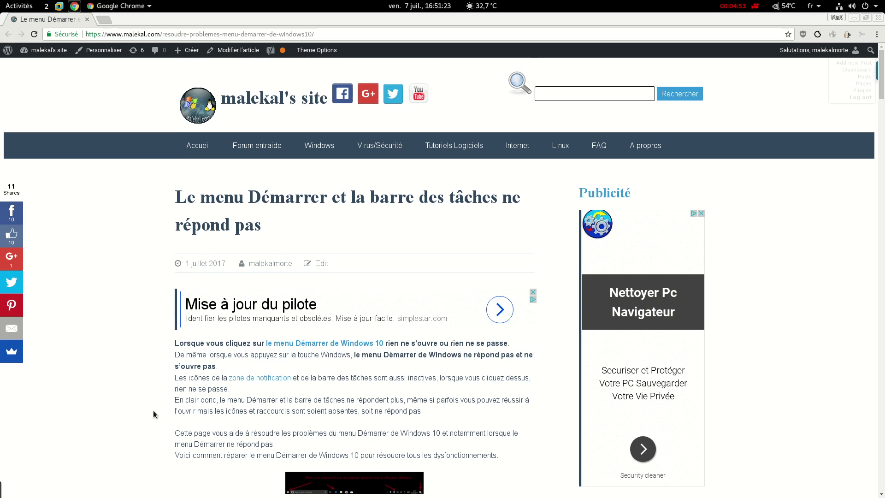